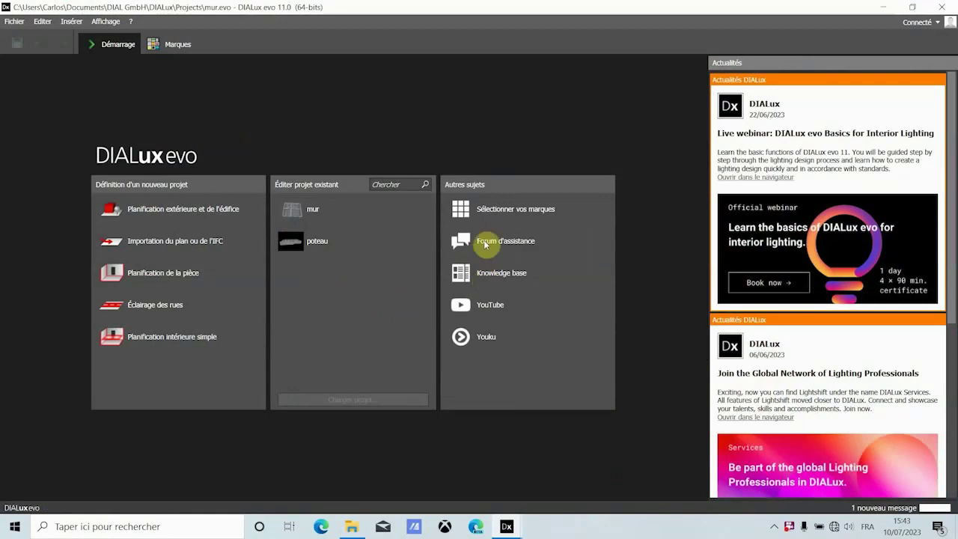
- Examine the building's rooms and walls in the 3D view from several angles and distances
scroll(336, 204, "down", 5)
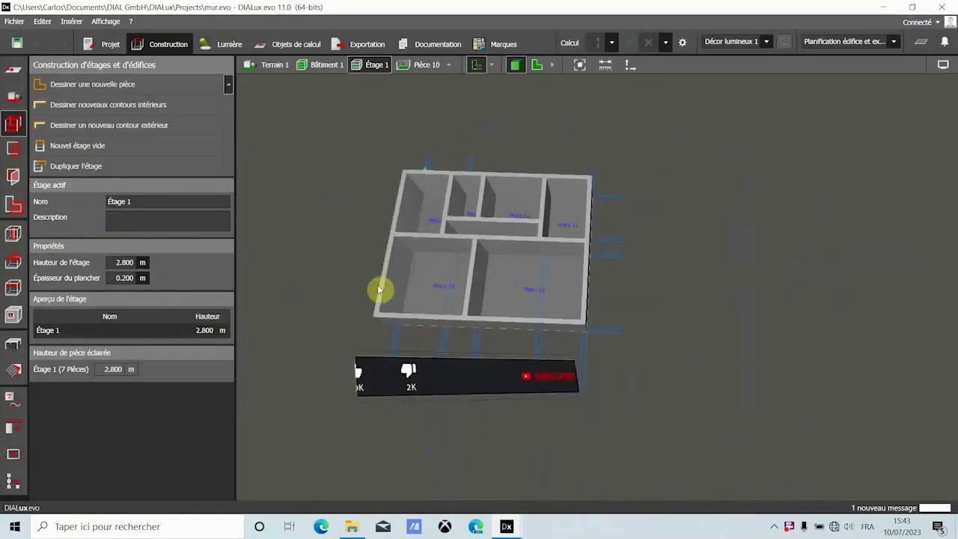
mouse_move(402, 324)
right_mouse_down()
mouse_move(442, 306)
mouse_move(470, 262)
mouse_move(464, 232)
mouse_move(475, 349)
mouse_move(409, 329)
mouse_move(427, 292)
mouse_move(404, 309)
right_mouse_up()
scroll(454, 310, "up", 10)
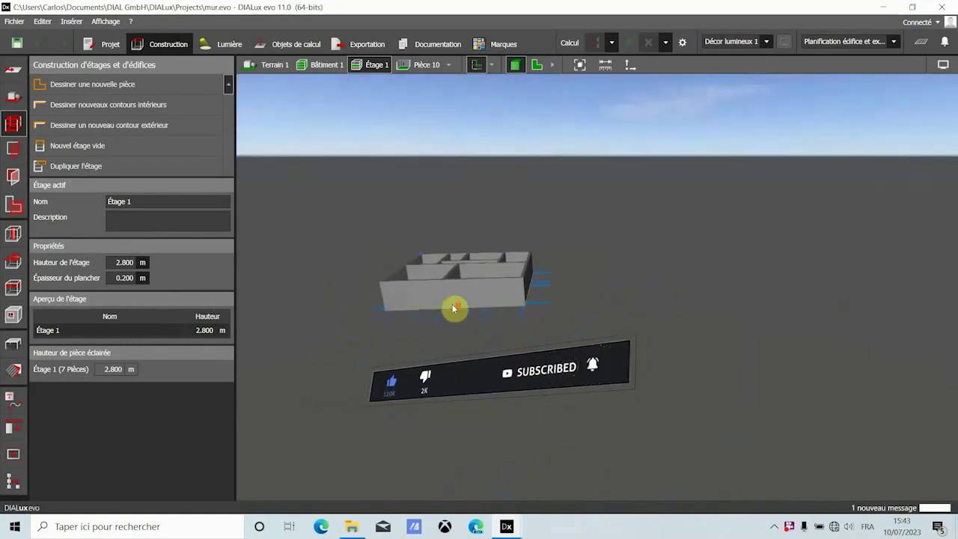
scroll(602, 285, "down", 10)
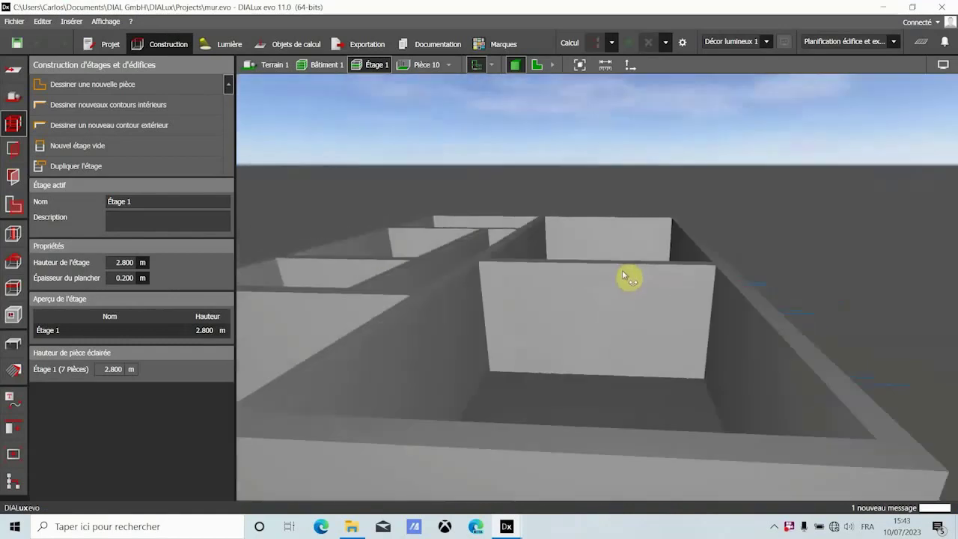
right_click_drag(630, 300, 532, 366)
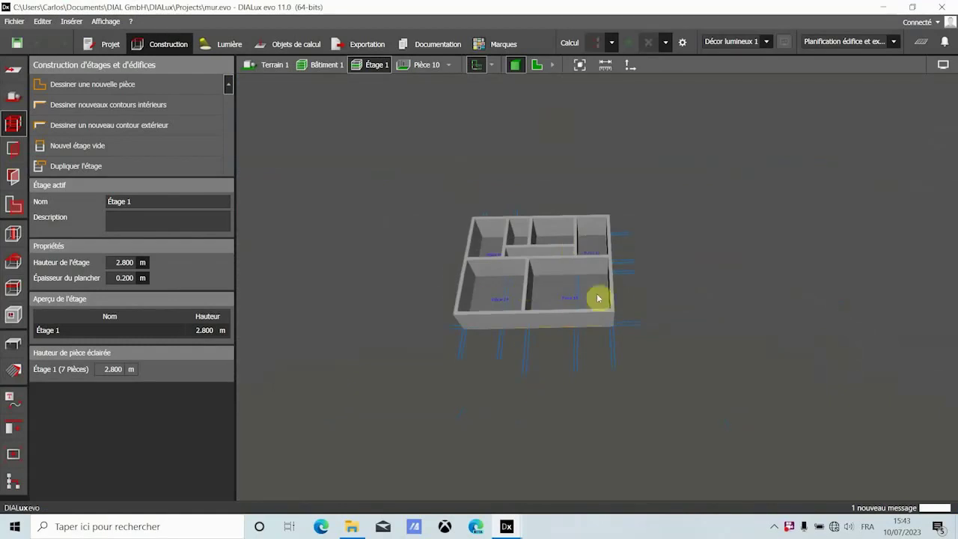
right_click_drag(574, 309, 573, 334)
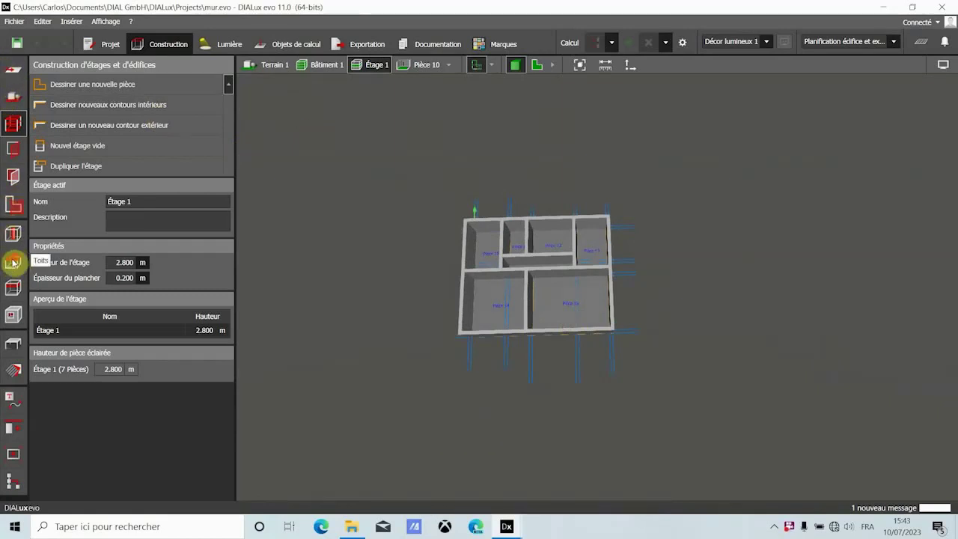
- Open the roof tool in the floor plan view and choose "Toit à deux versants" as the active roof shape
left_click(13, 262)
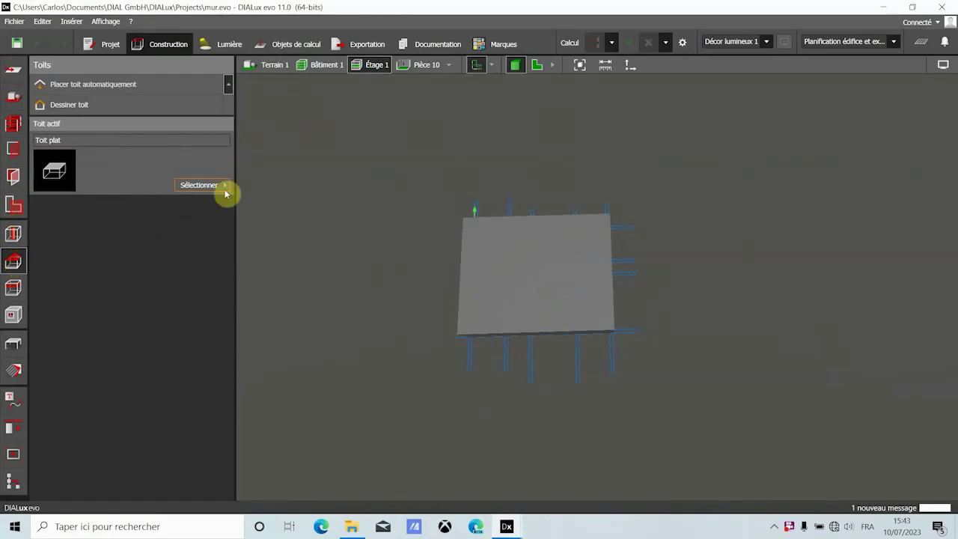
left_click(538, 65)
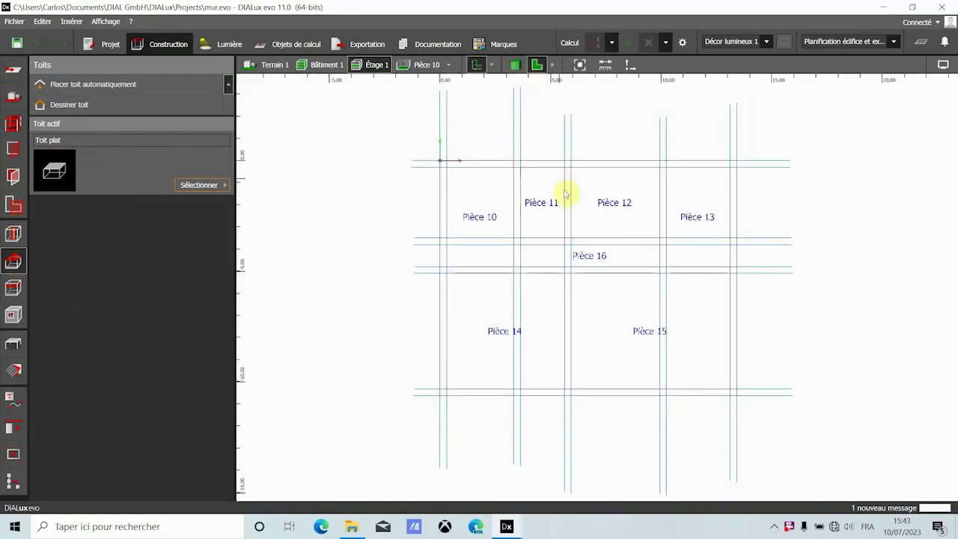
scroll(615, 274, "up", 2)
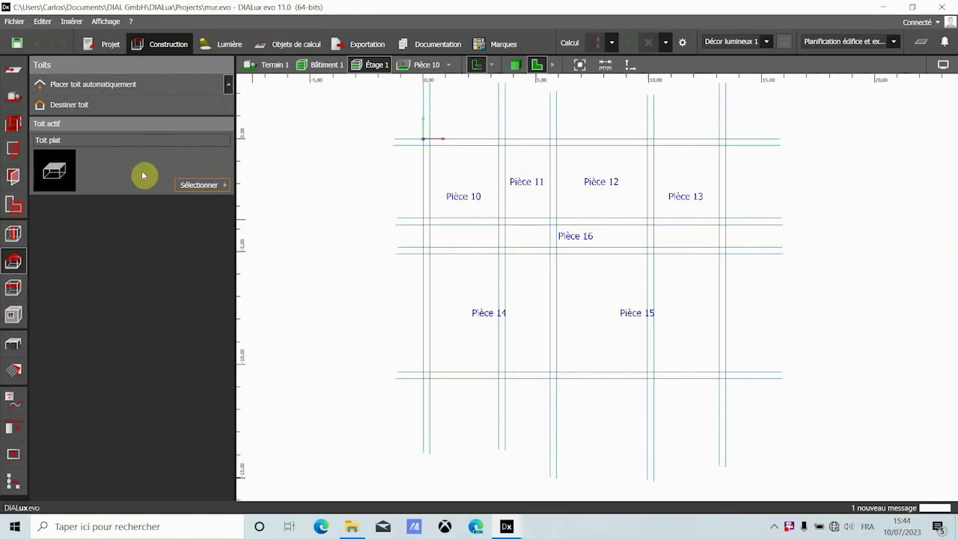
left_click(224, 185)
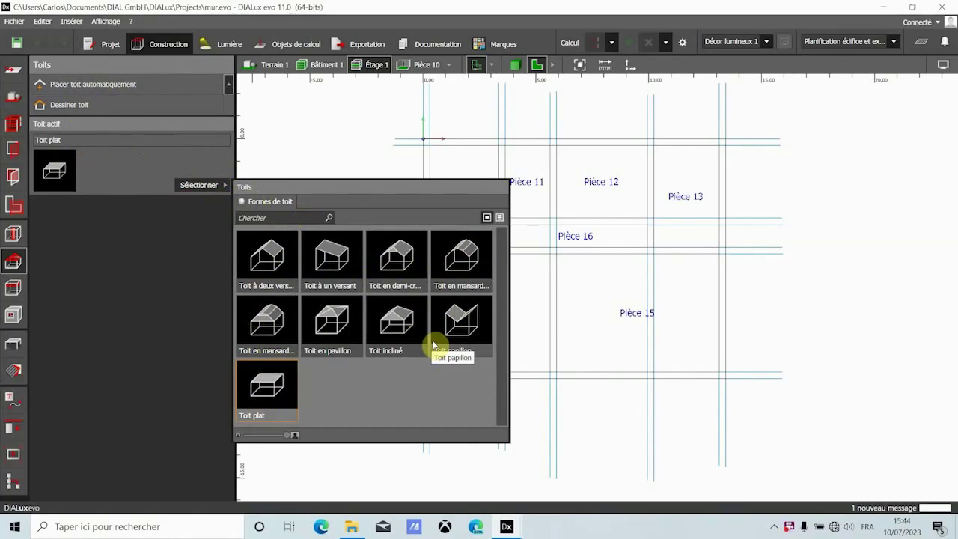
left_click(270, 255)
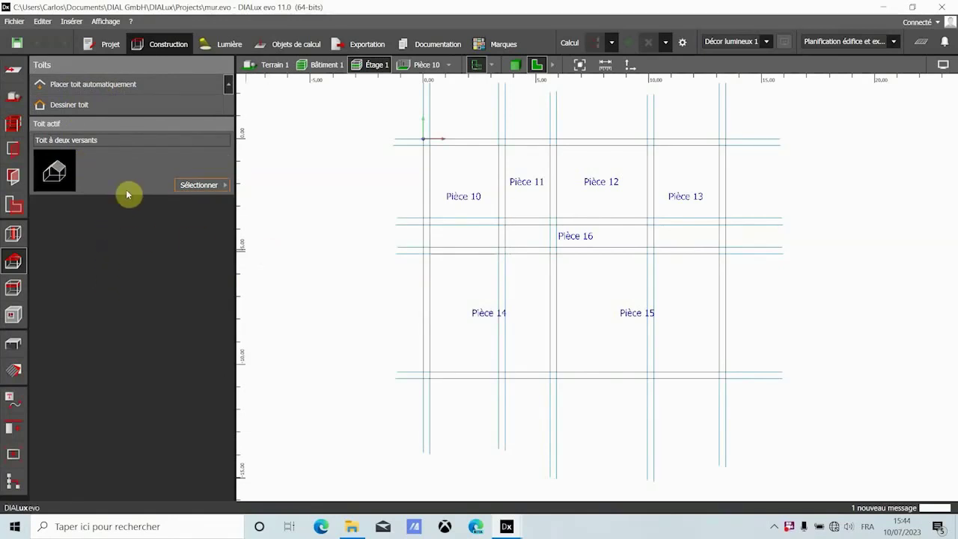
- Place the gable roof automatically over the whole building and view it in 3D
left_click(127, 85)
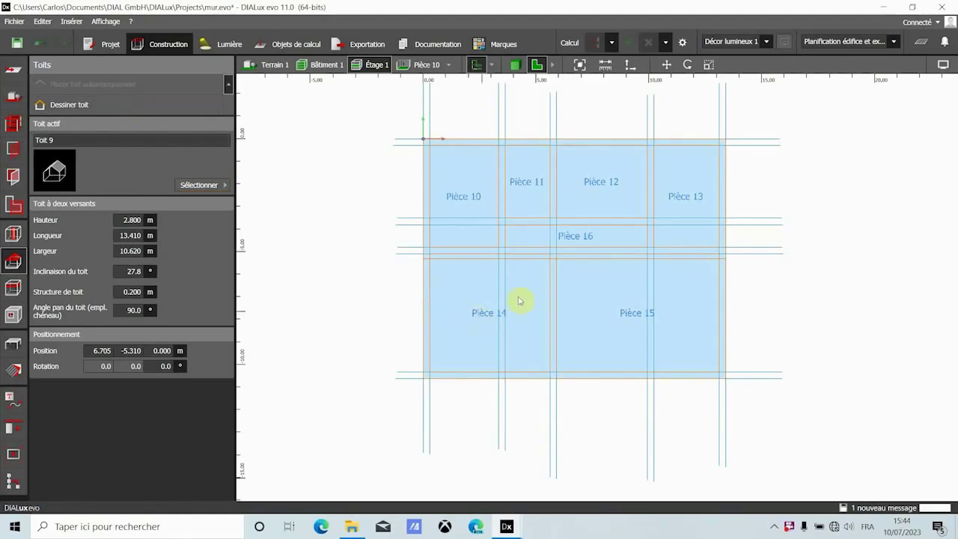
left_click(796, 256)
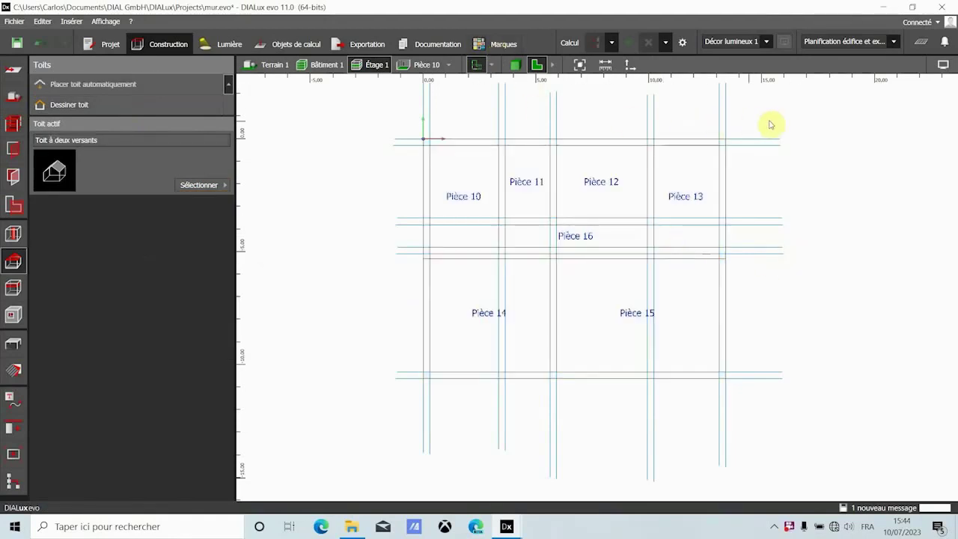
left_click(514, 65)
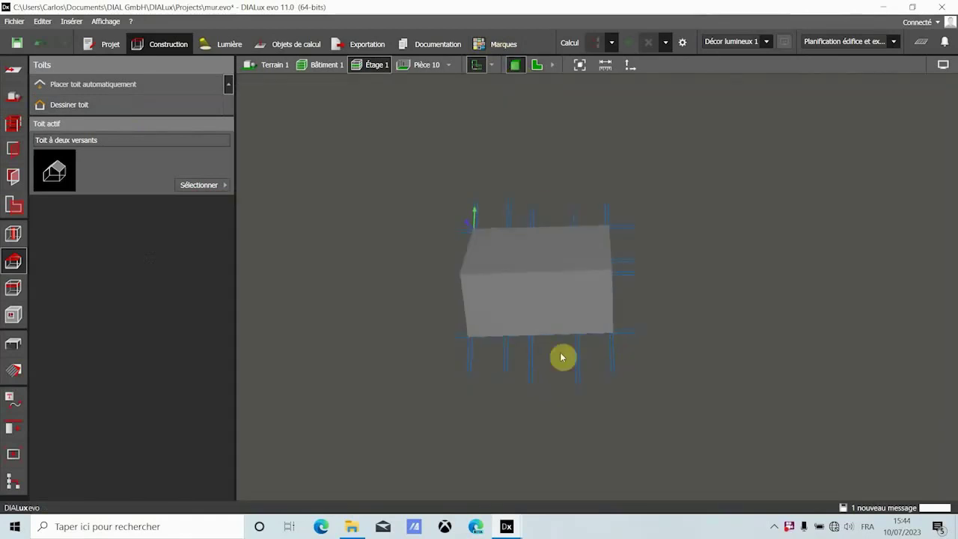
left_click_drag(563, 320, 676, 299)
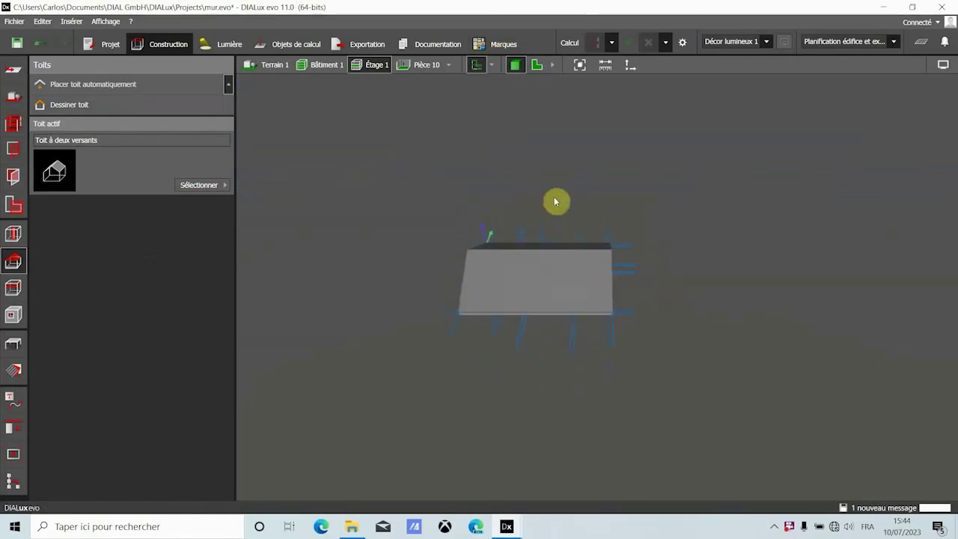
- Delete the automatically placed gable roof in the floor plan view
left_click(537, 65)
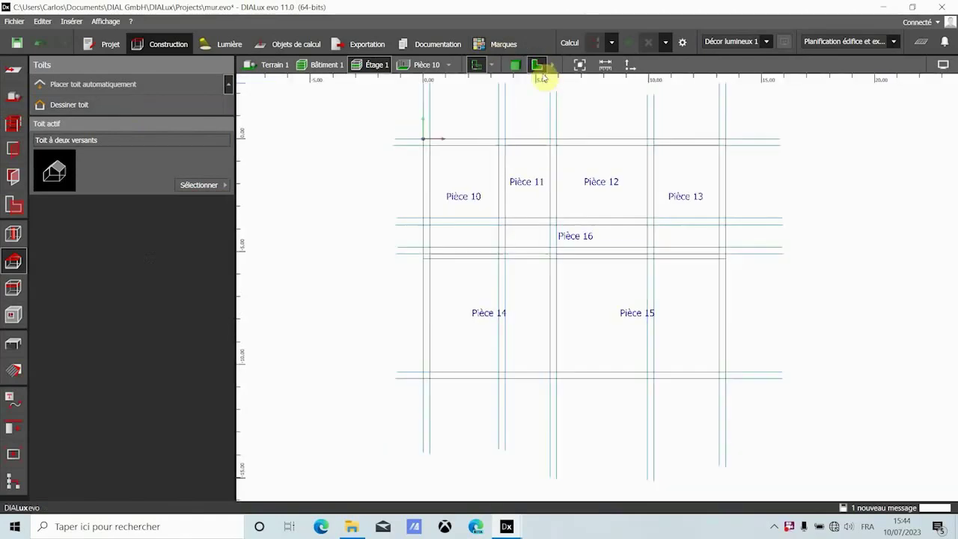
left_click(574, 255)
right_click(572, 254)
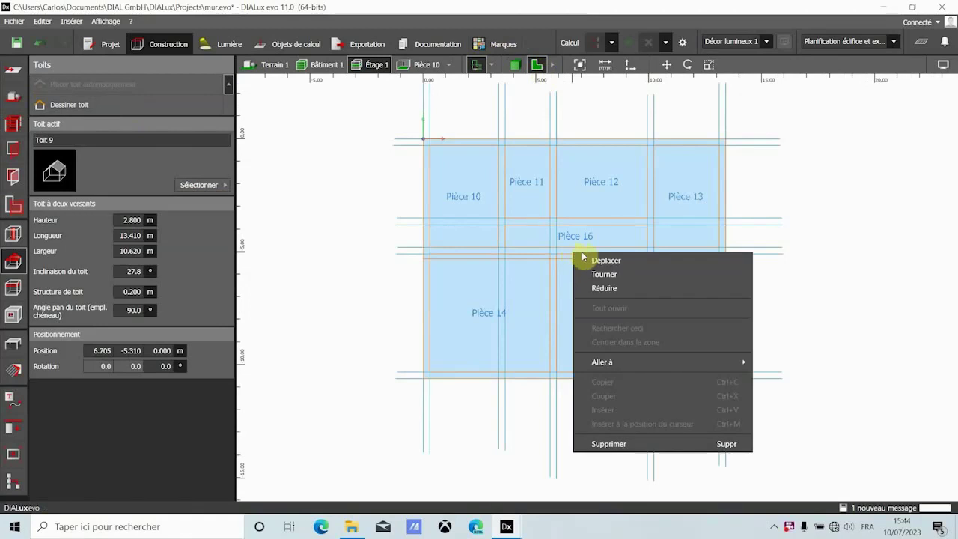
left_click(650, 441)
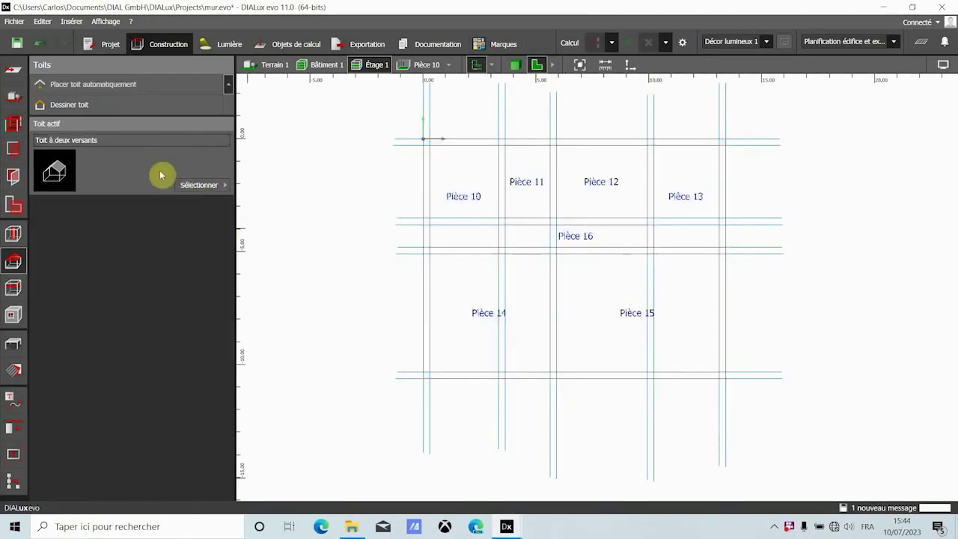
- Draw a rectangular gable roof of about 13.43 by 10.62 m along the building's outer corners, starting at the origin
left_click(93, 111)
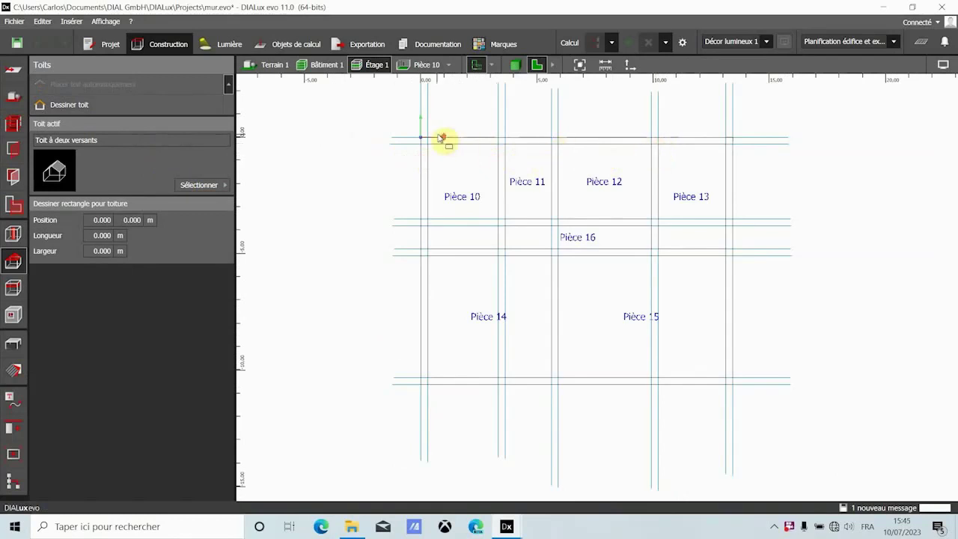
scroll(440, 137, "up", 2)
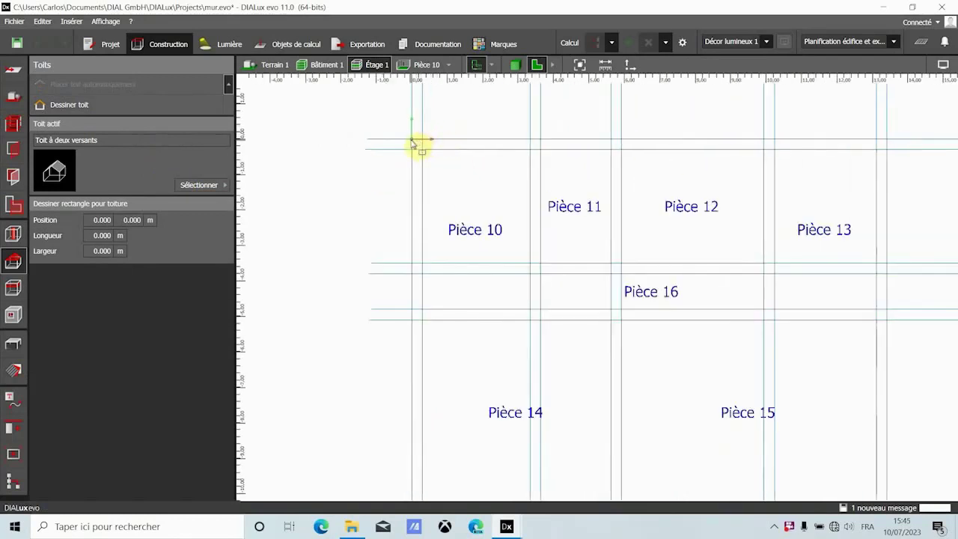
left_click(411, 139)
scroll(397, 141, "down", 3)
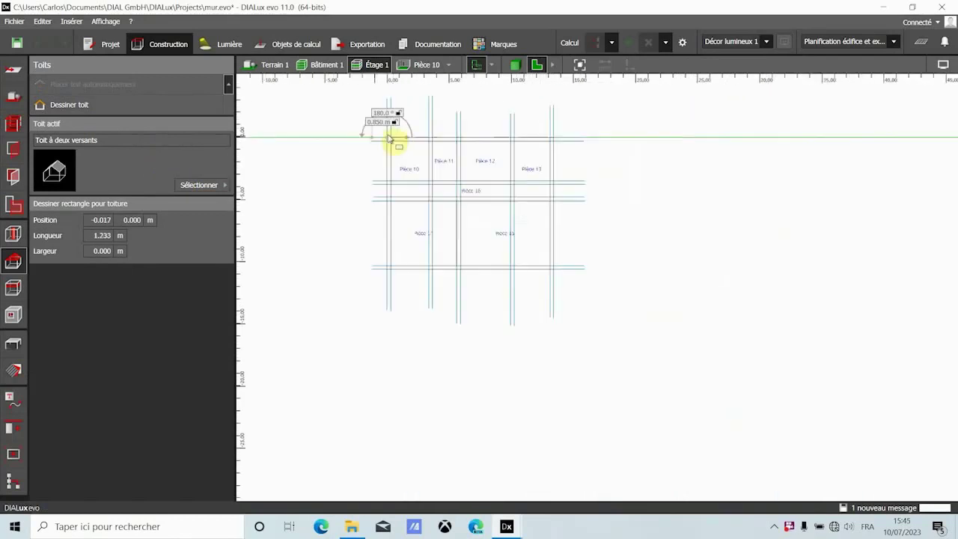
scroll(548, 140, "up", 2)
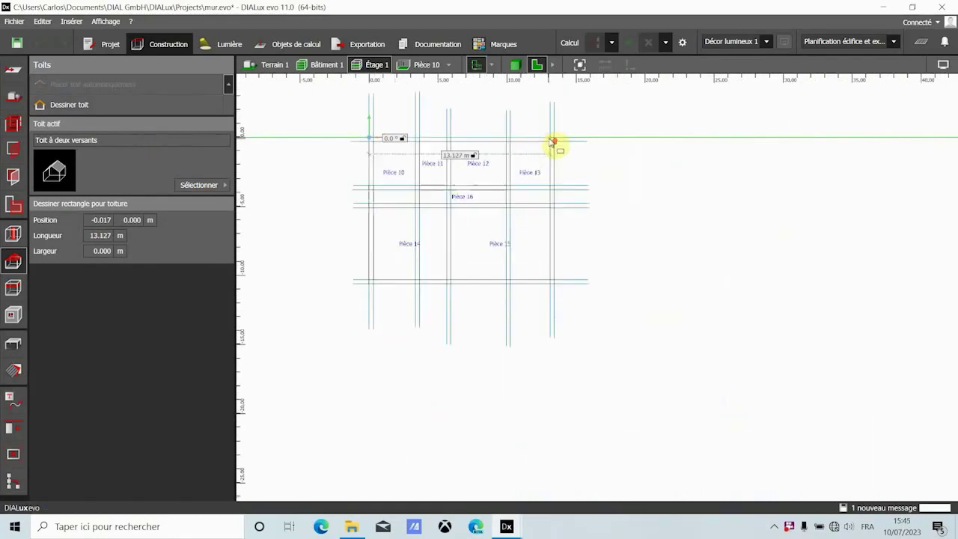
left_click(560, 140)
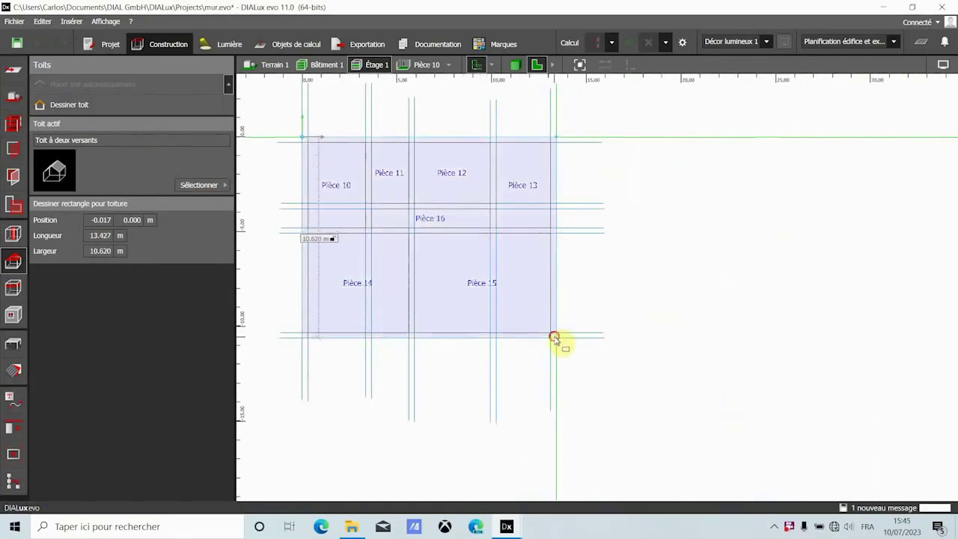
left_click(553, 338)
left_click(650, 339)
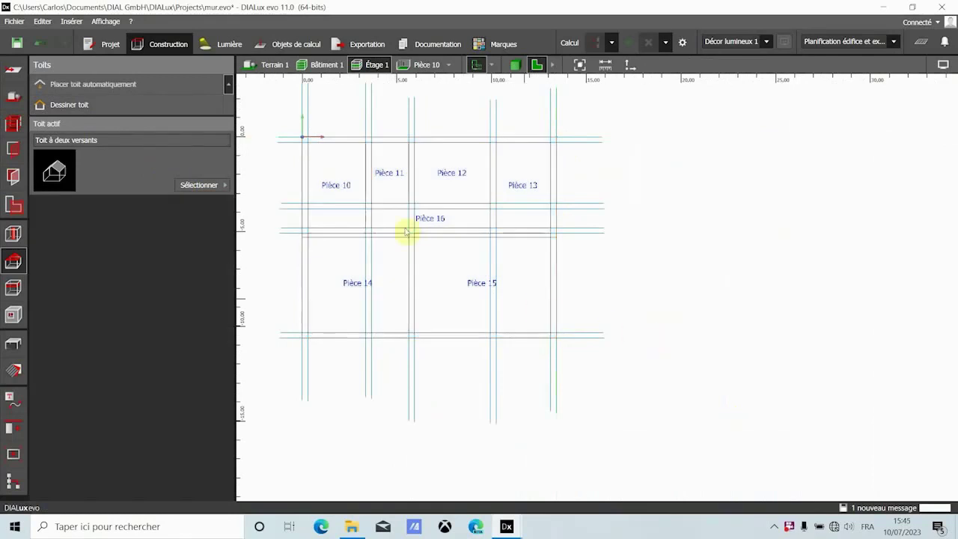
- Examine the drawn gable roof in 3D, checking its slopes and gable ends from several sides
left_click(516, 65)
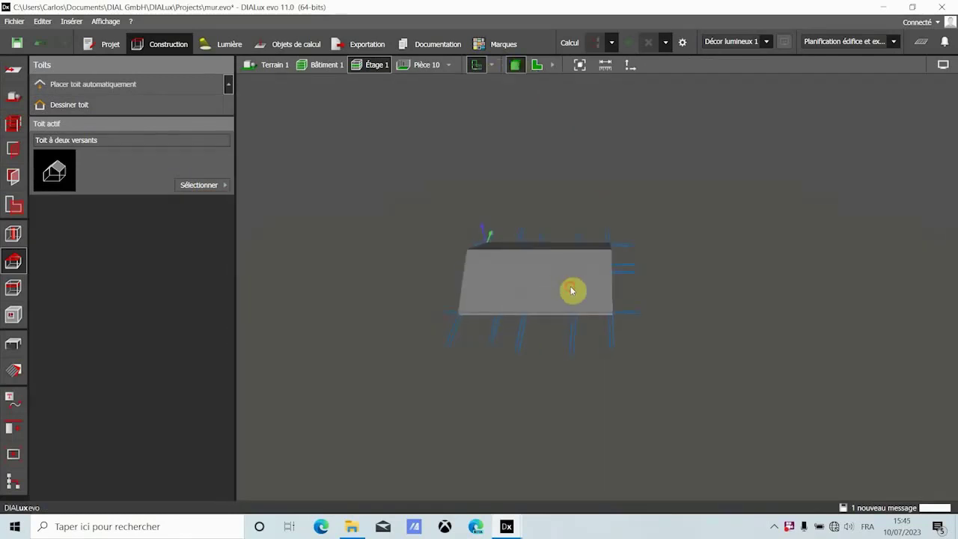
left_click_drag(574, 289, 473, 260)
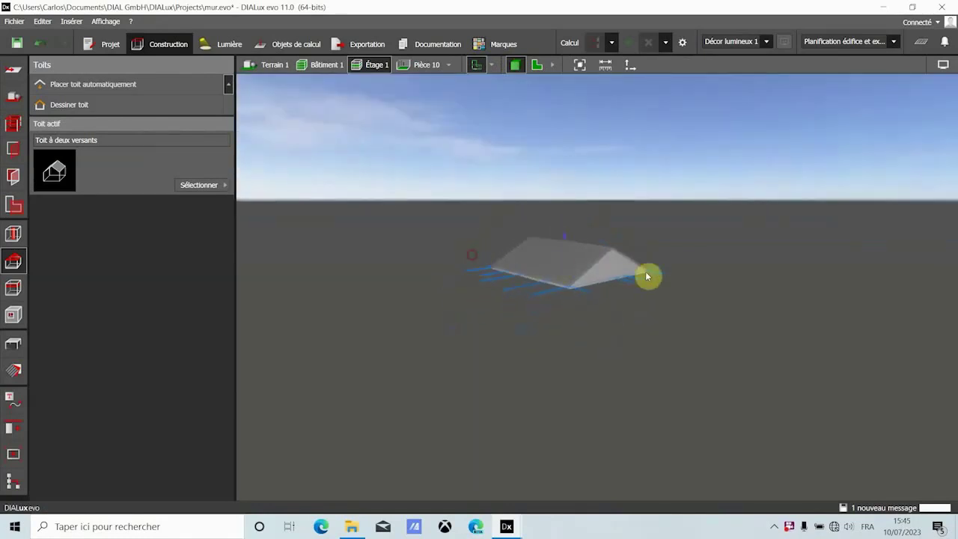
scroll(633, 267, "up", 3)
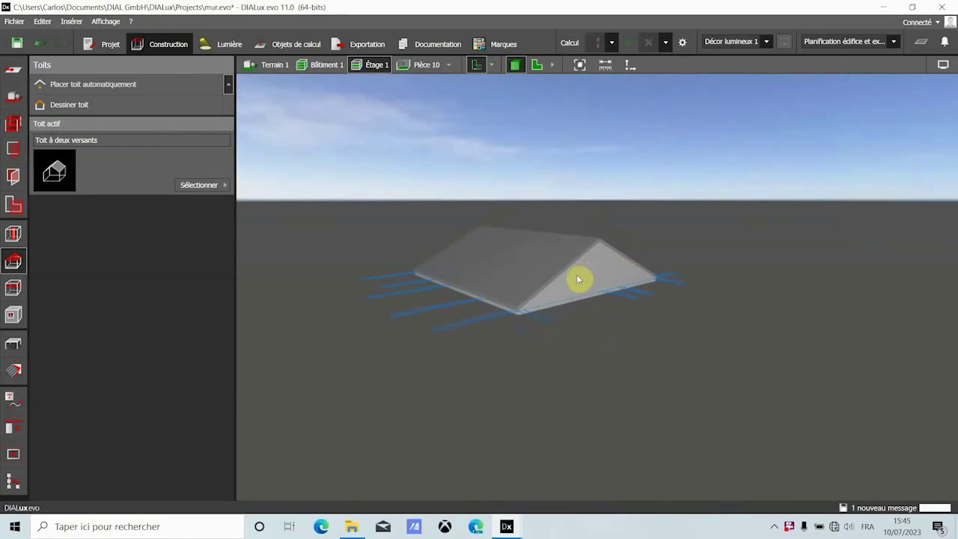
scroll(578, 279, "up", 2)
left_click_drag(554, 302, 502, 303)
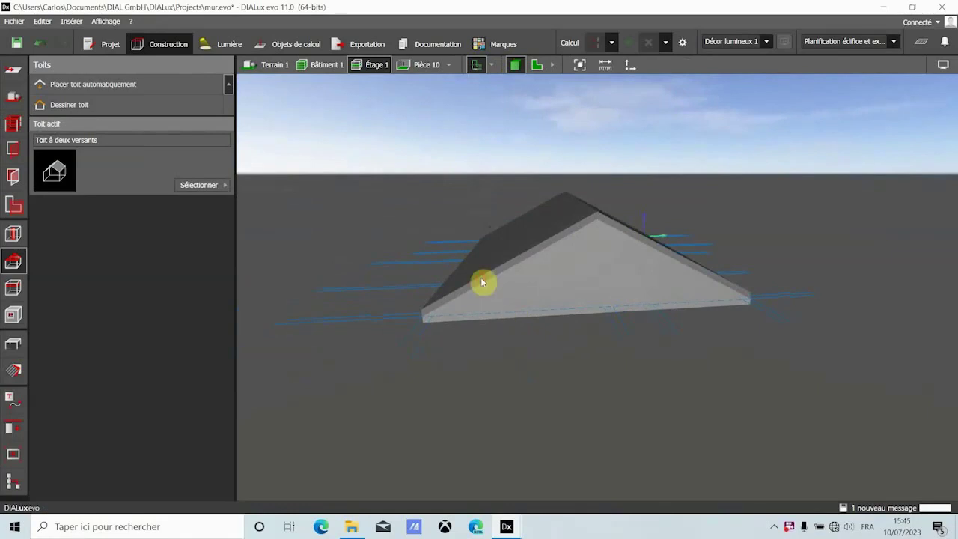
right_click_drag(482, 282, 558, 302)
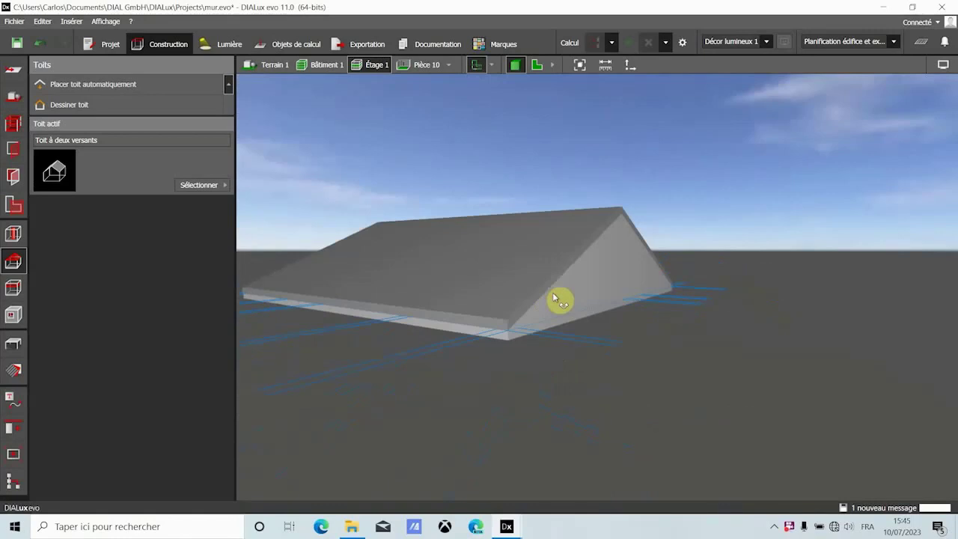
- Display the floor construction without the roof covering and examine how the walls follow the roof slopes
left_click(9, 128)
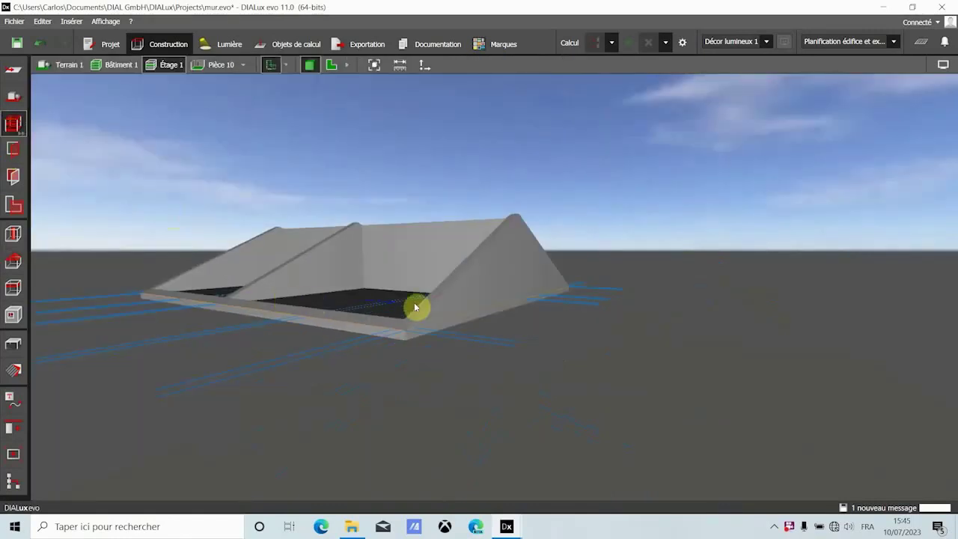
scroll(442, 321, "up", 2)
right_click_drag(442, 320, 455, 366)
scroll(489, 304, "down", 5)
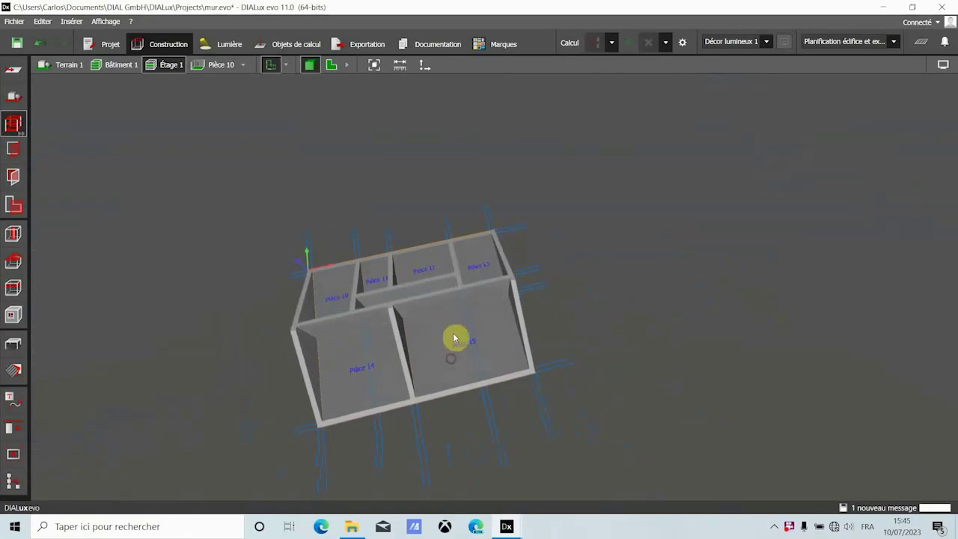
right_click_drag(515, 309, 404, 271)
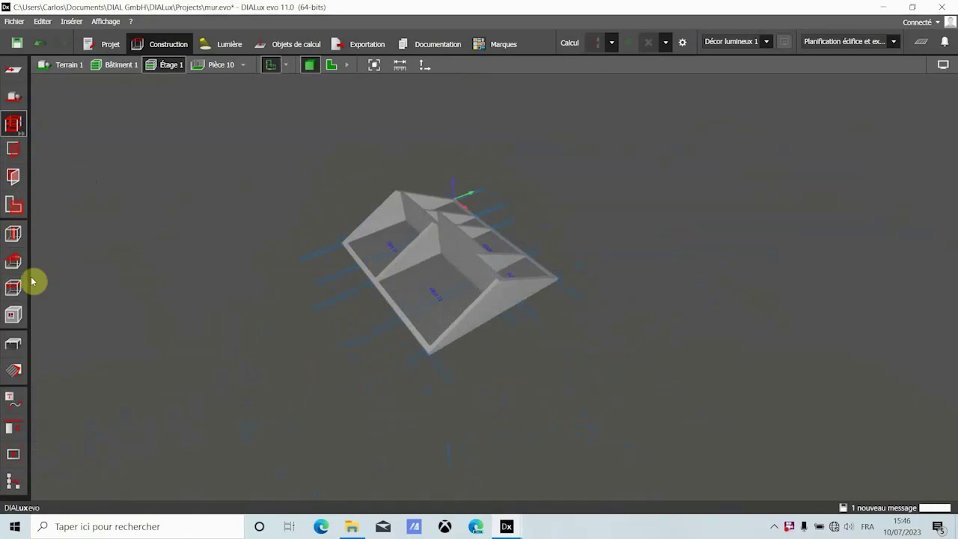
- Delete the drawn gable roof and return to the floor and building construction settings
left_click(13, 260)
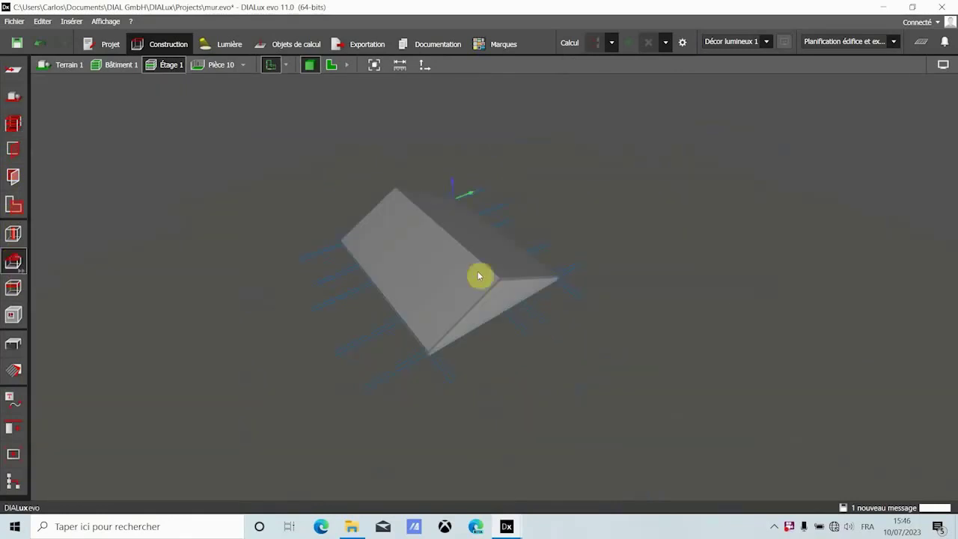
left_click(404, 249)
right_click(404, 247)
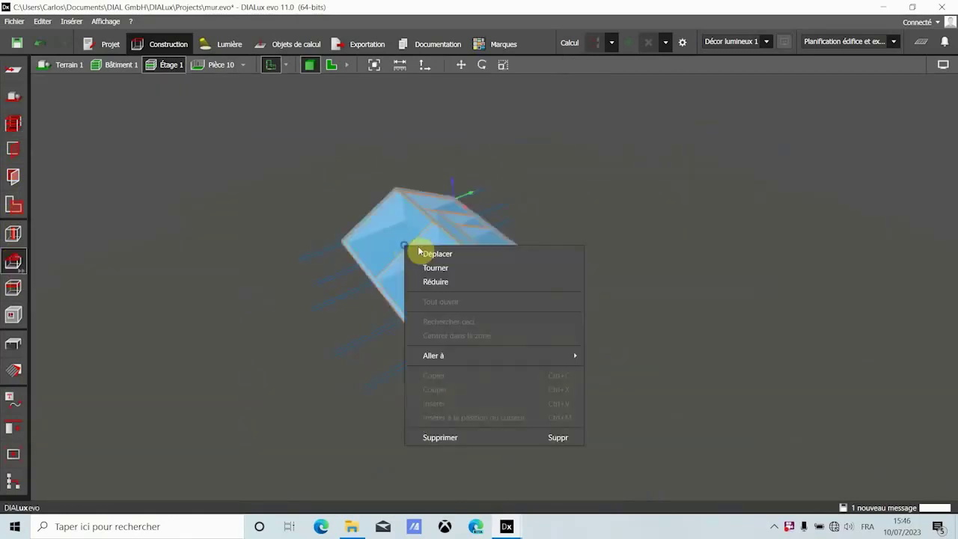
left_click(445, 436)
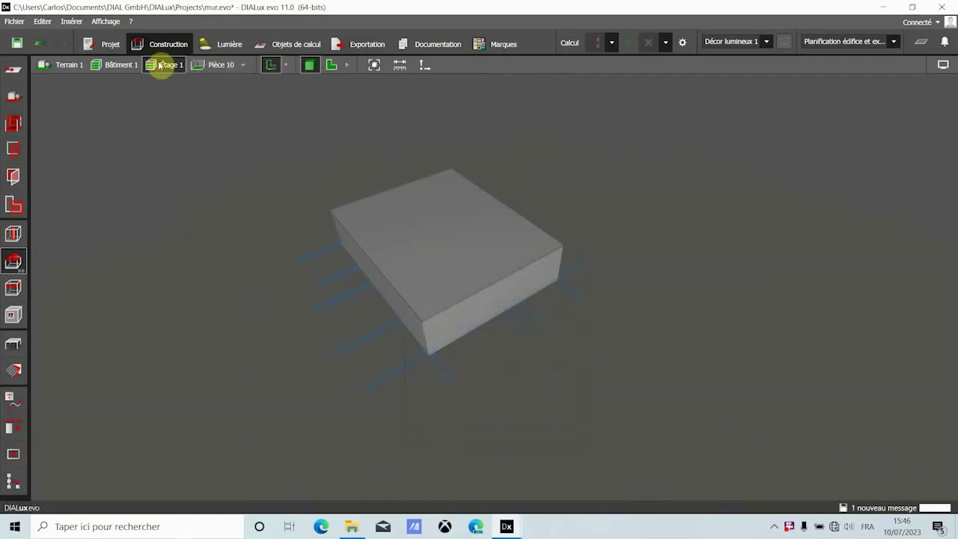
left_click(11, 120)
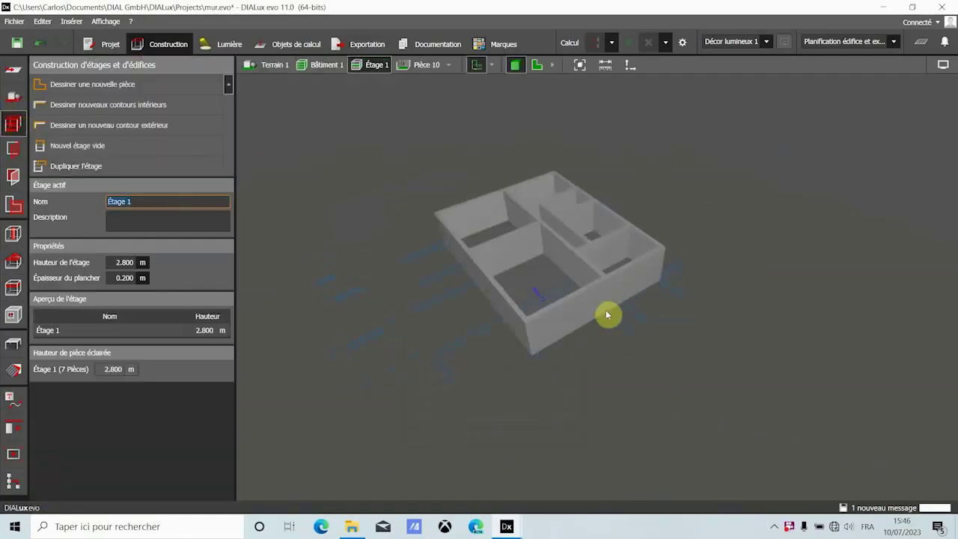
- Undo the deletion of the gable roof to restore it over the floor's walls
right_click_drag(577, 289, 507, 205)
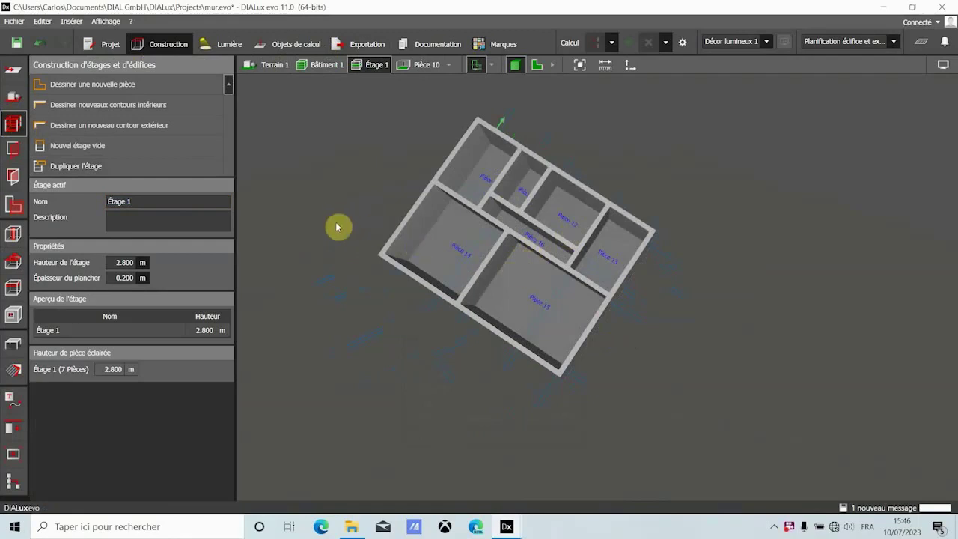
left_click(39, 47)
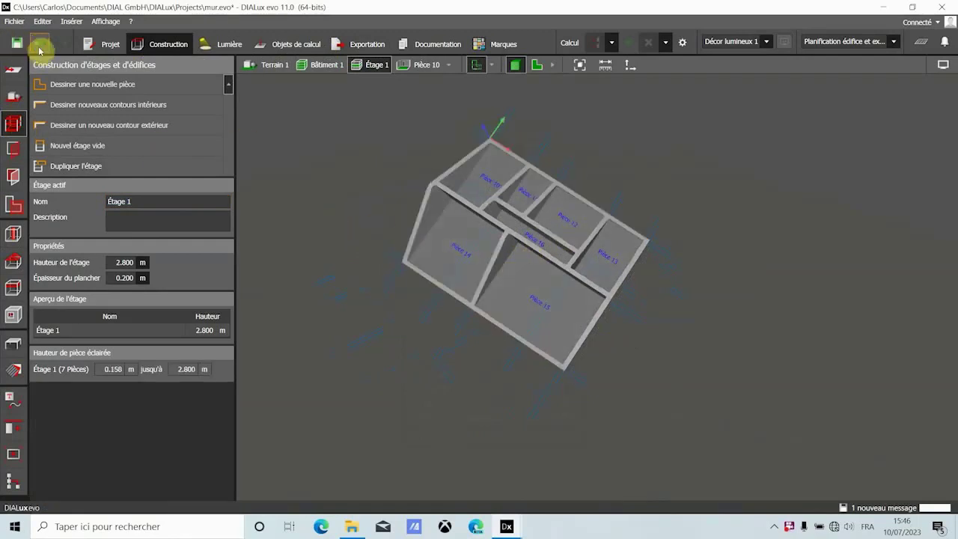
left_click(39, 49)
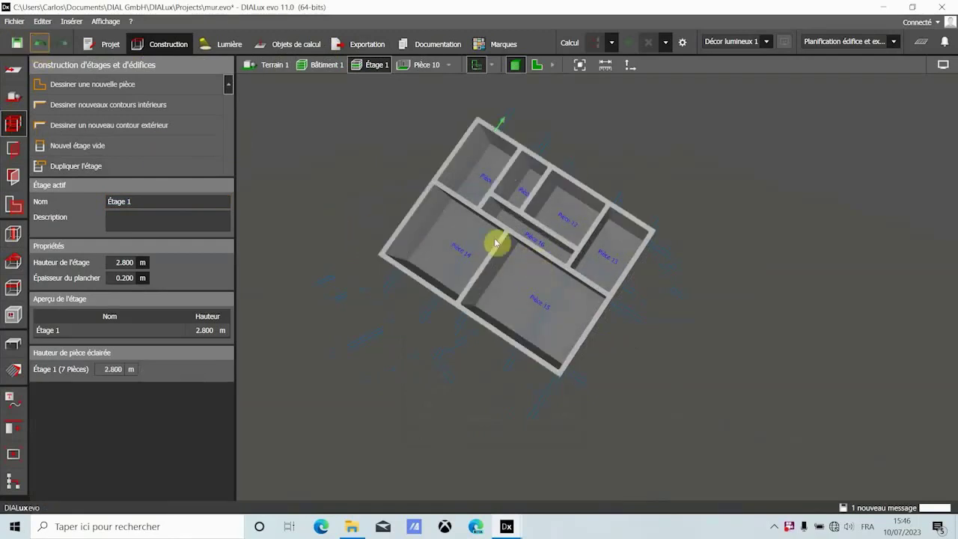
left_click(62, 43)
left_click(64, 42)
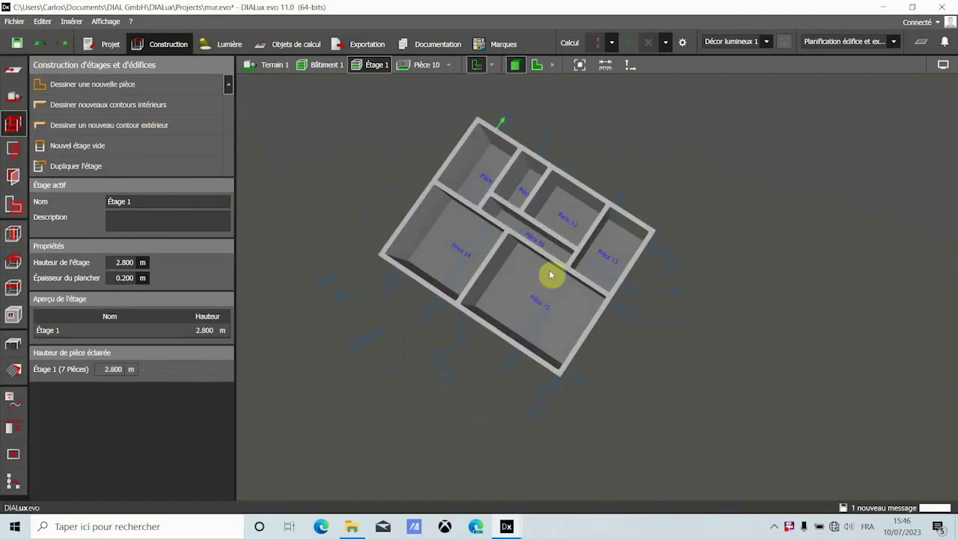
left_click(42, 48)
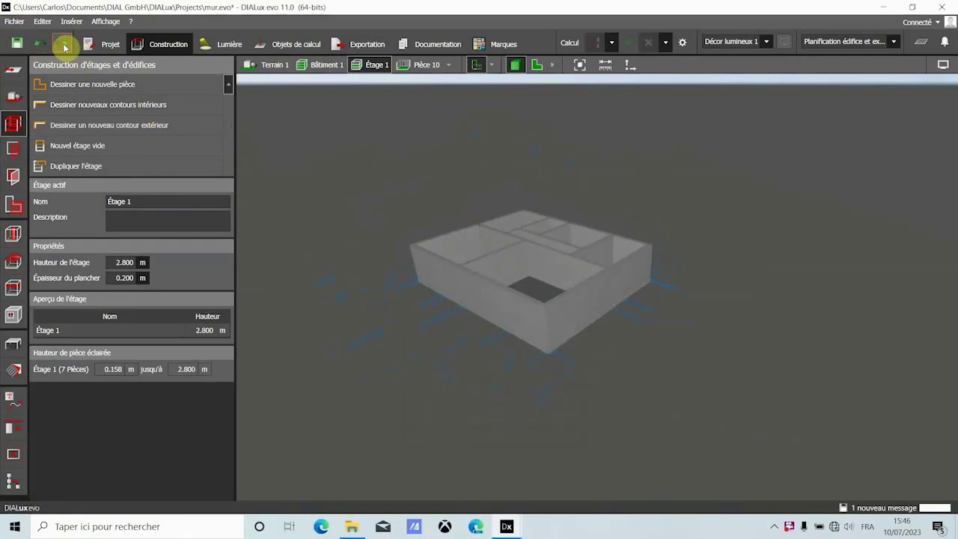
left_click_drag(562, 302, 526, 316)
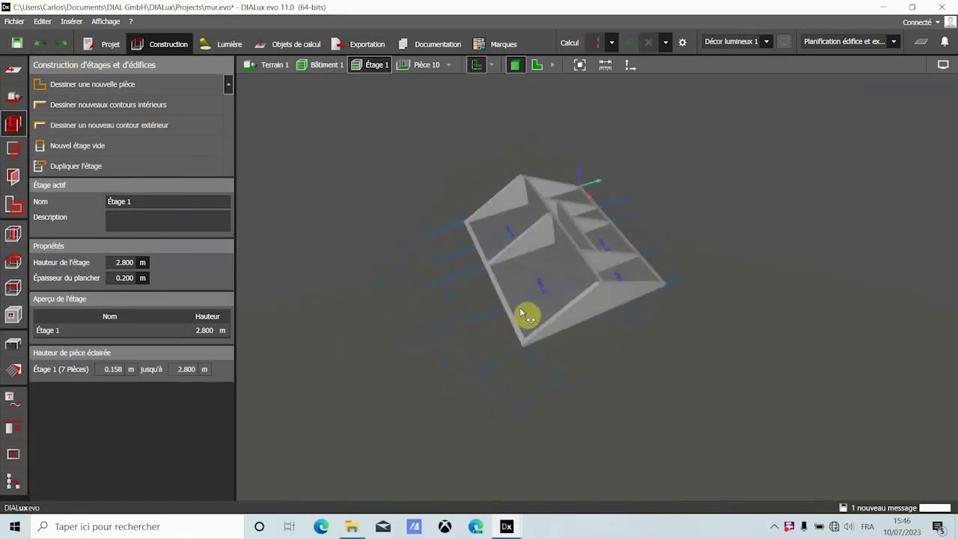
- Display the roof covering and examine how low the restored gable roof sits on the building
left_click(12, 262)
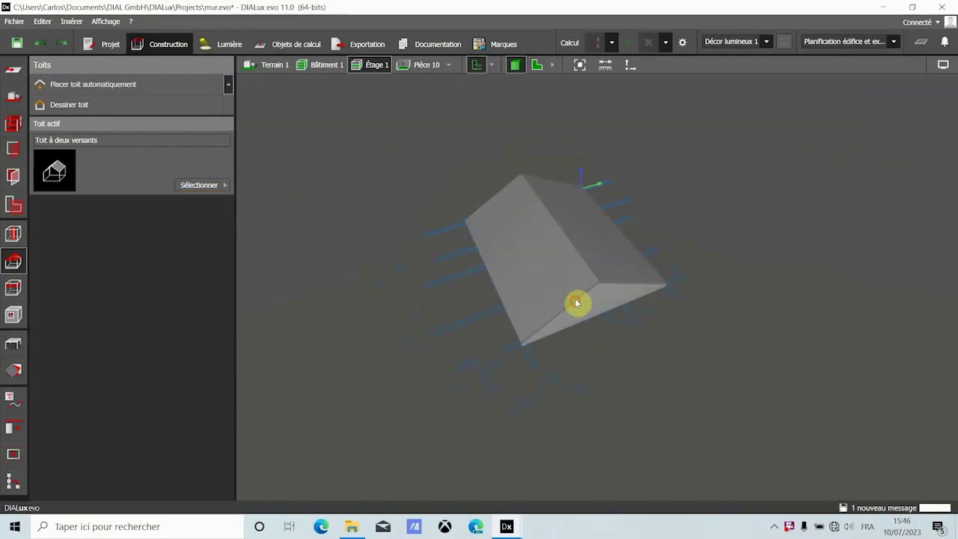
left_click_drag(576, 303, 575, 277)
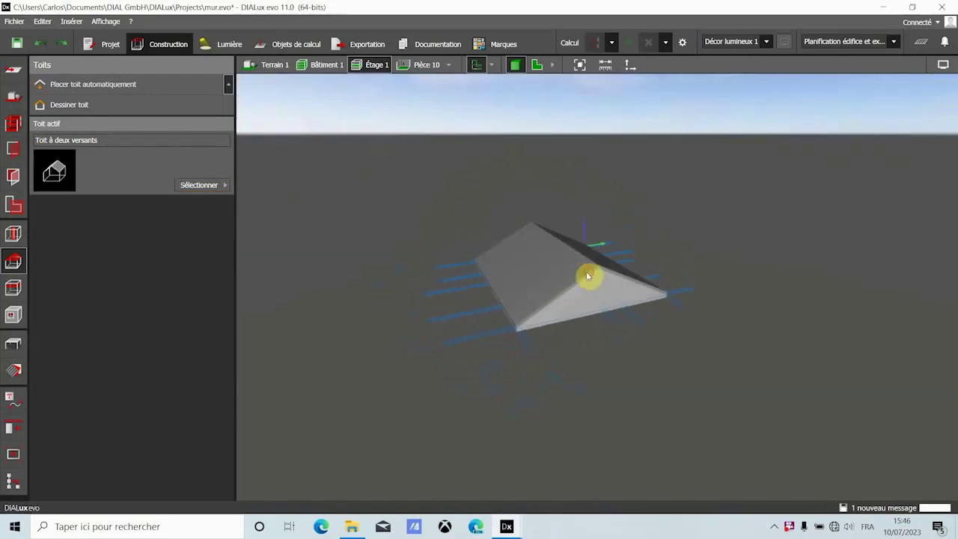
left_click_drag(586, 275, 598, 283)
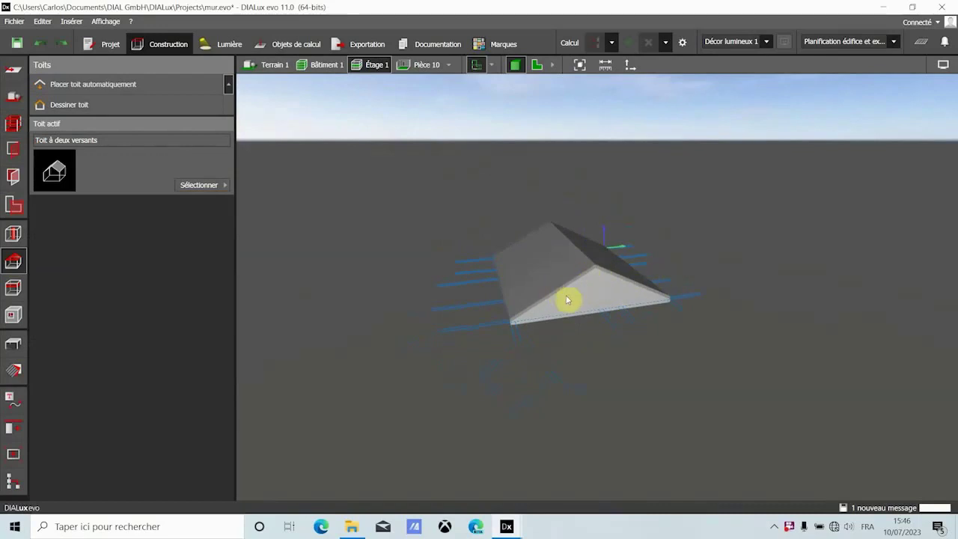
left_click_drag(566, 295, 570, 276)
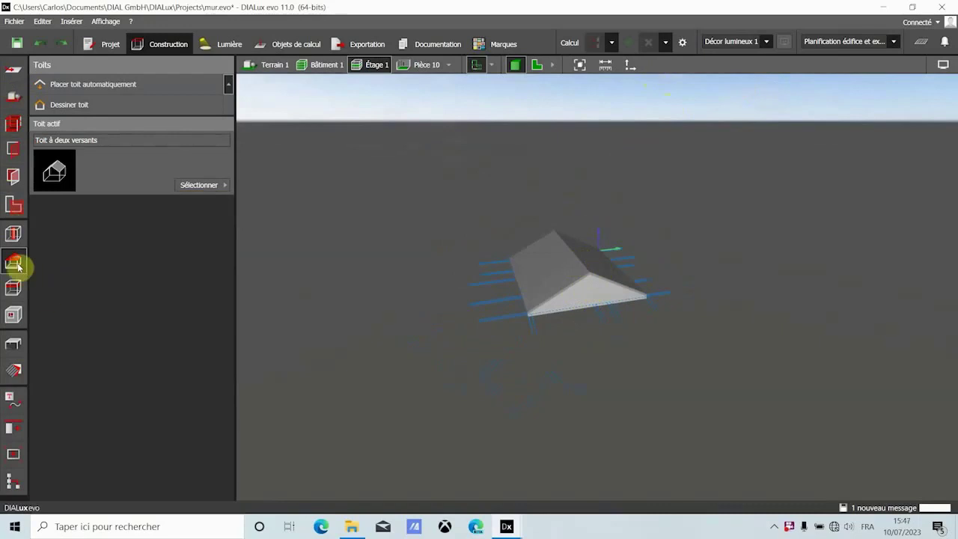
left_click(577, 274)
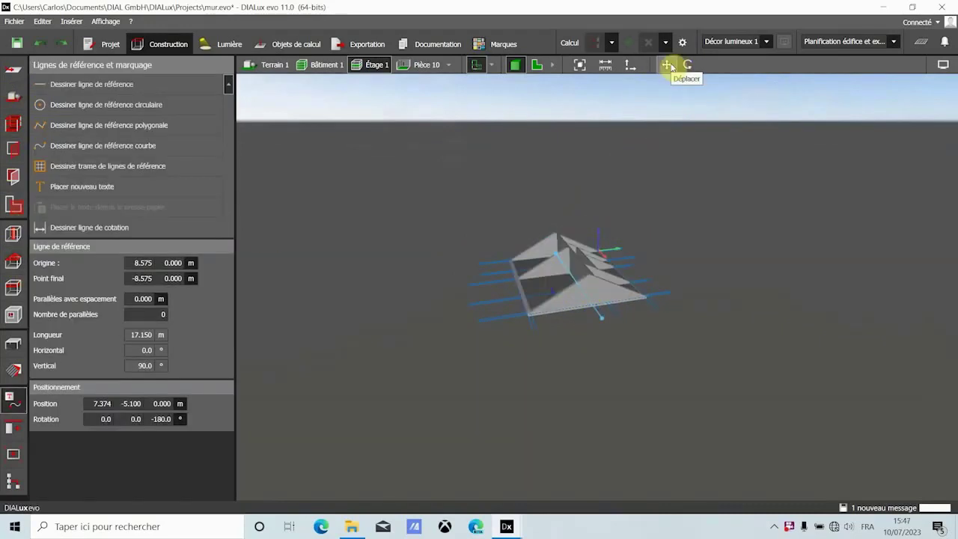
left_click(12, 260)
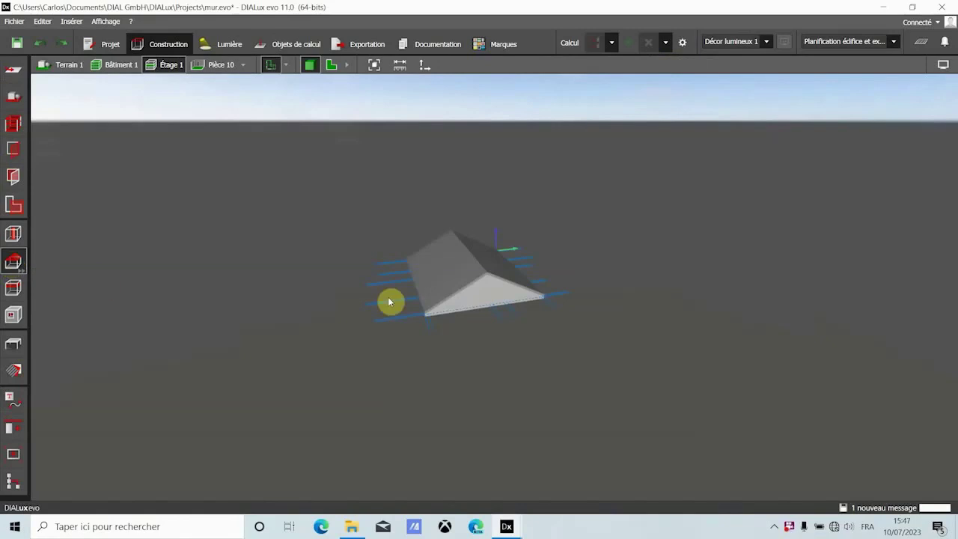
- Move the gable roof vertically upward until it clears the building's outer walls
left_click(446, 298)
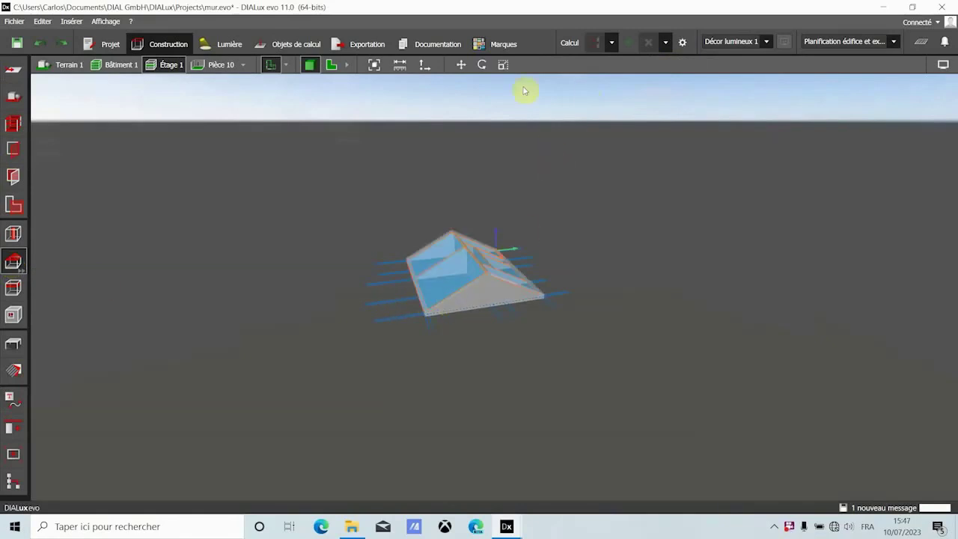
left_click(461, 64)
scroll(473, 274, "up", 2)
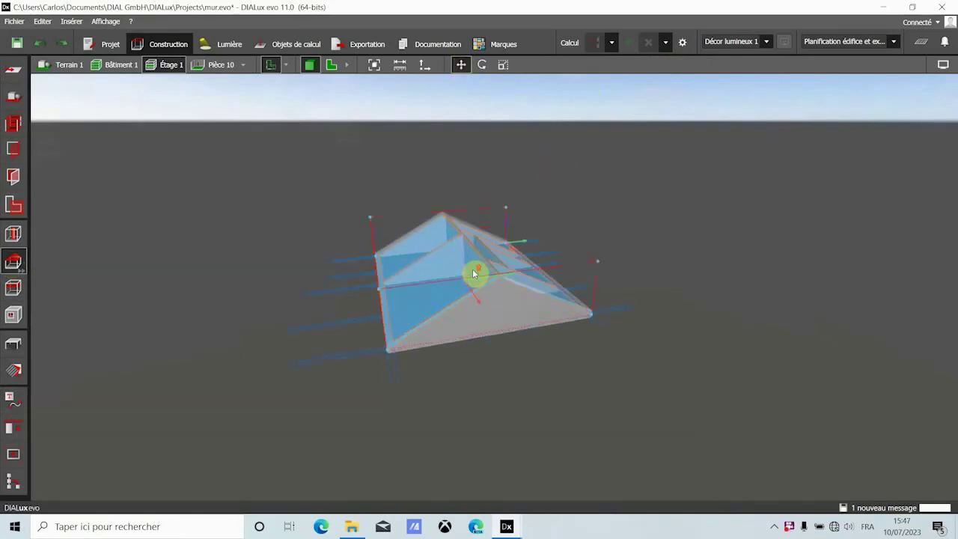
scroll(474, 274, "up", 2)
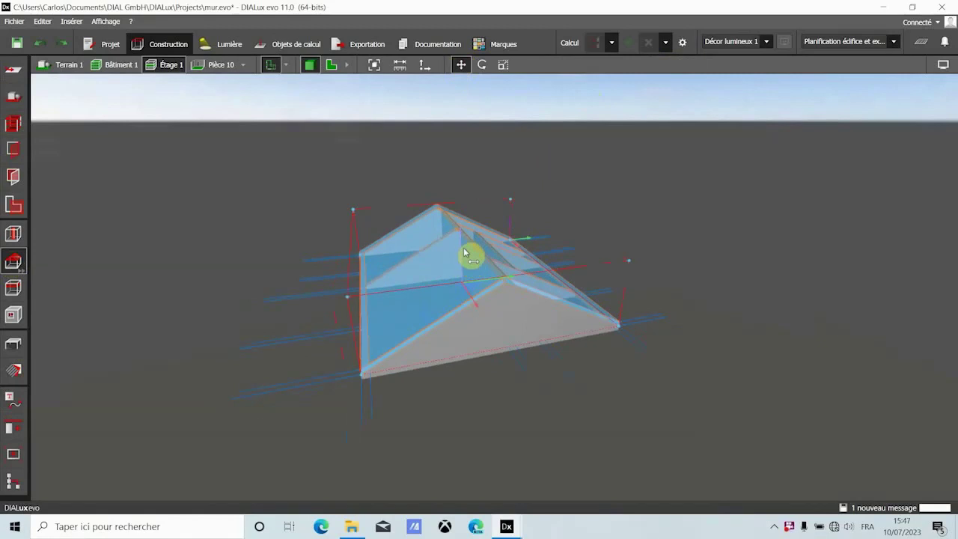
scroll(462, 262, "down", 1)
scroll(462, 258, "down", 2)
right_click_drag(453, 301, 487, 284)
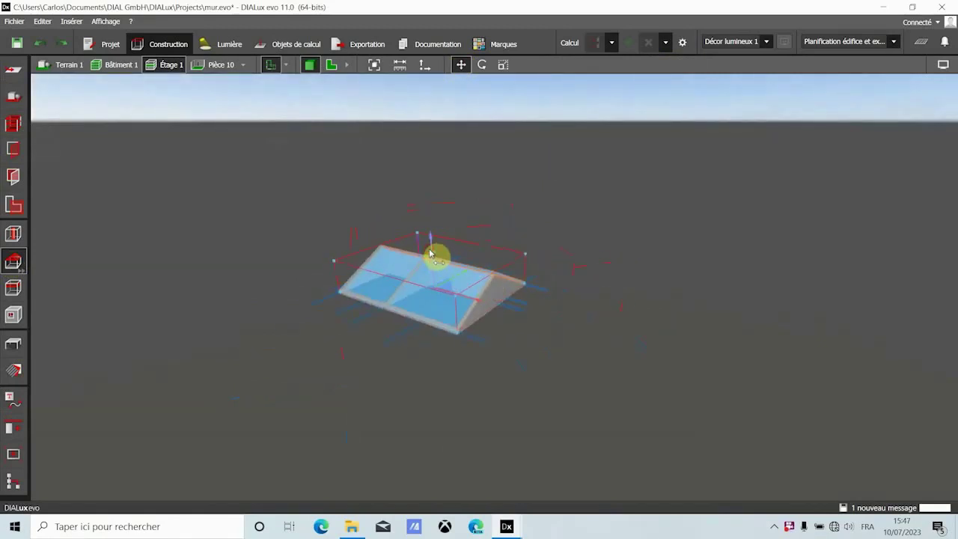
left_click_drag(431, 254, 434, 216)
left_click(526, 352)
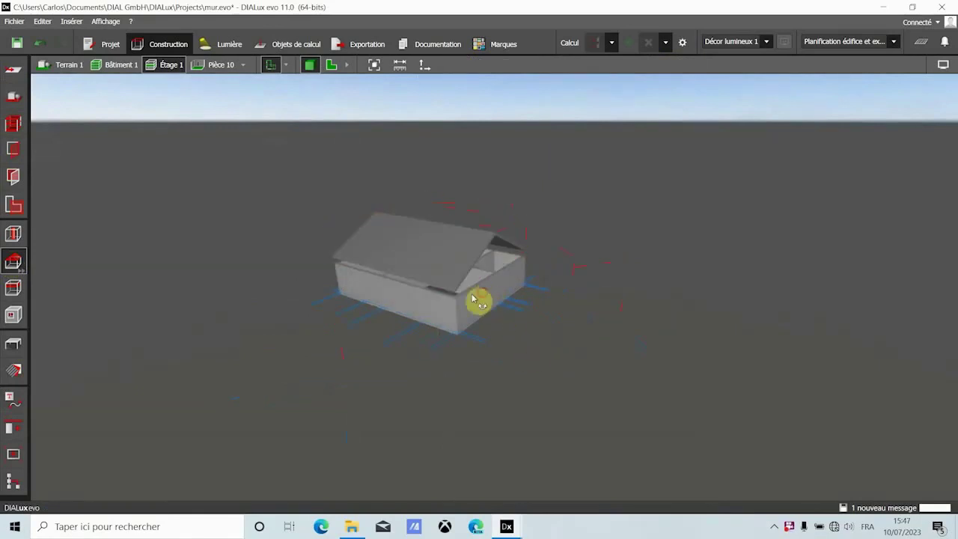
- Lower the raised gable roof slightly so its eaves rest on top of the outer walls
left_click_drag(479, 302, 444, 275)
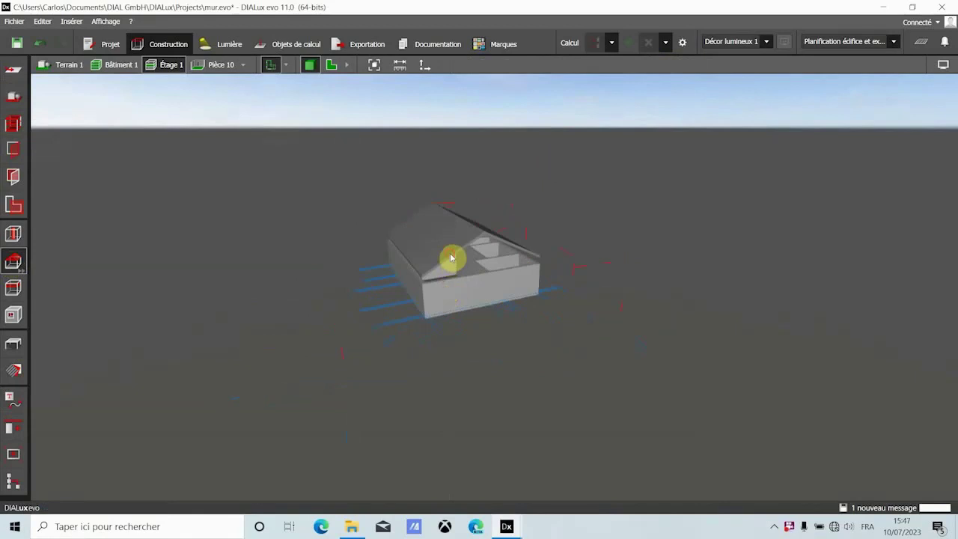
left_click(451, 258)
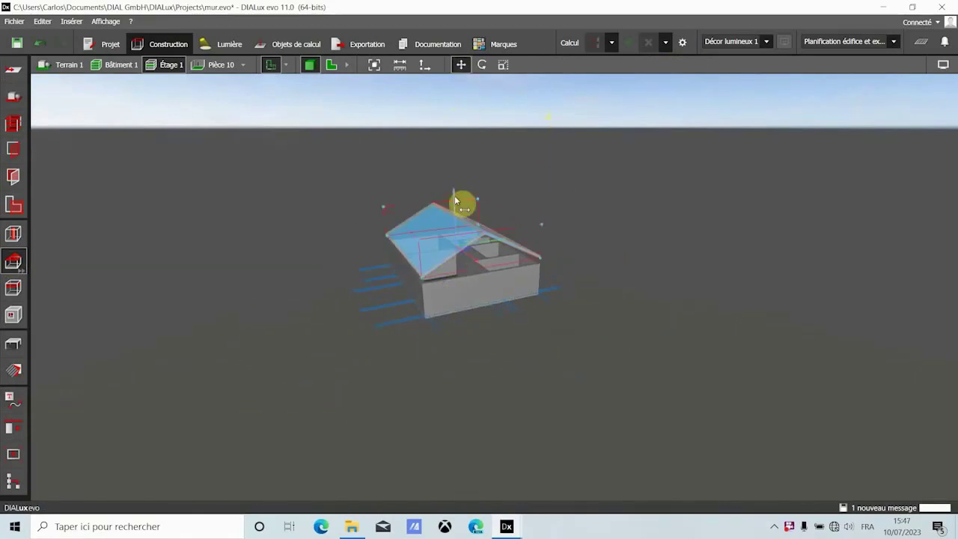
left_click_drag(454, 195, 455, 207)
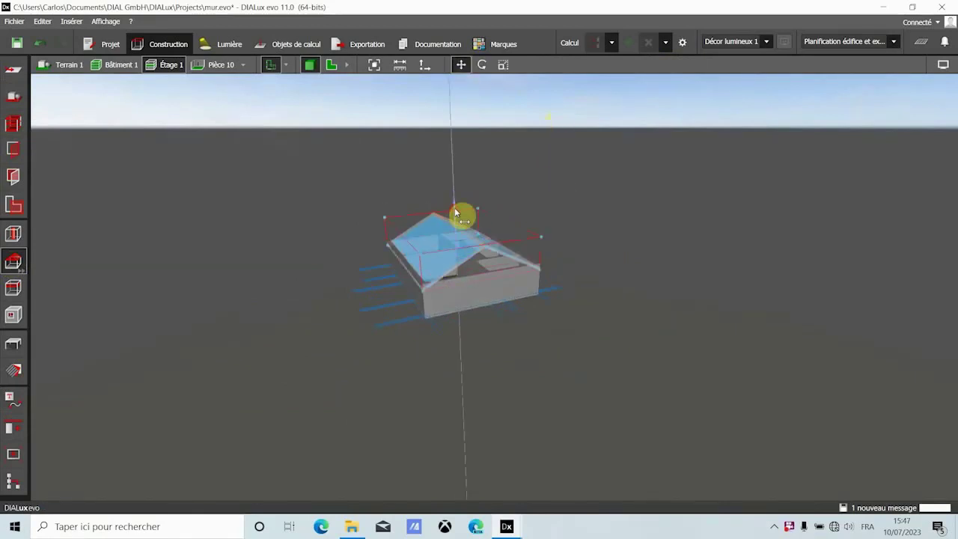
left_click(536, 368)
right_click_drag(462, 301, 497, 271)
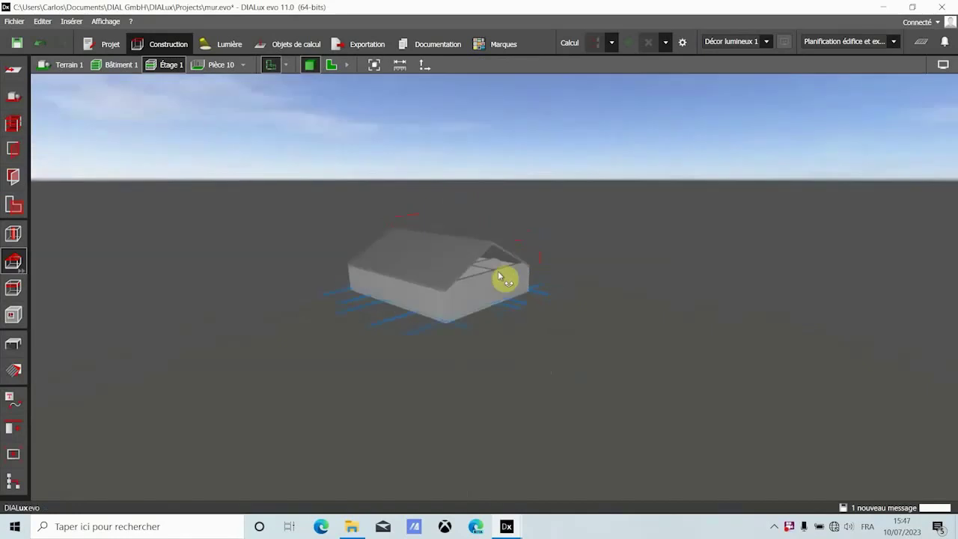
- Examine the repositioned roof in 3D from several sides, checking how it sits on the walls
left_click(22, 268)
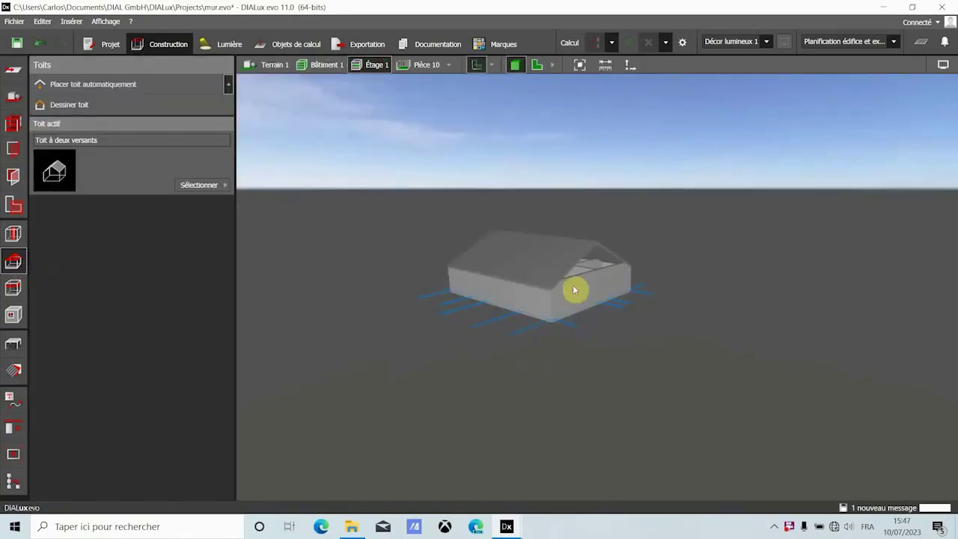
right_click_drag(570, 290, 548, 280)
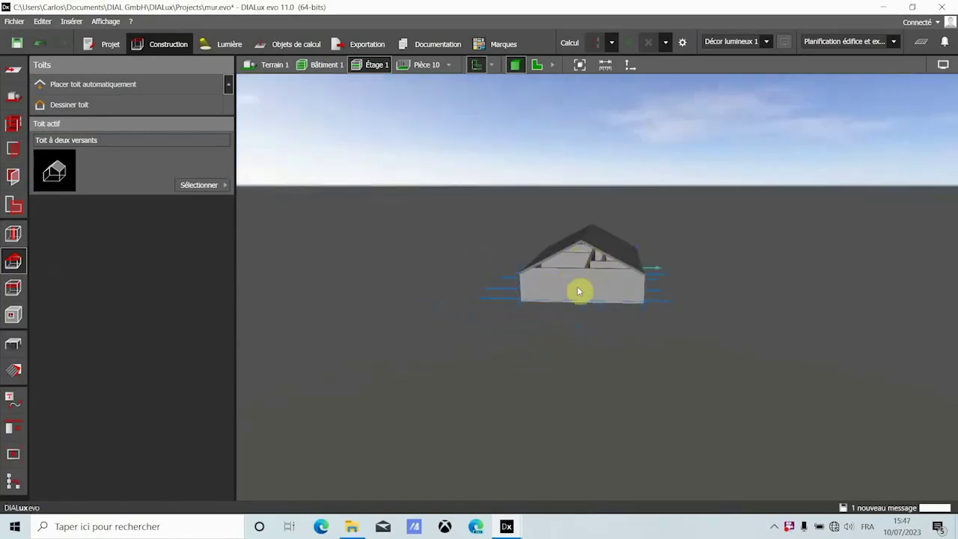
right_click_drag(579, 291, 627, 274)
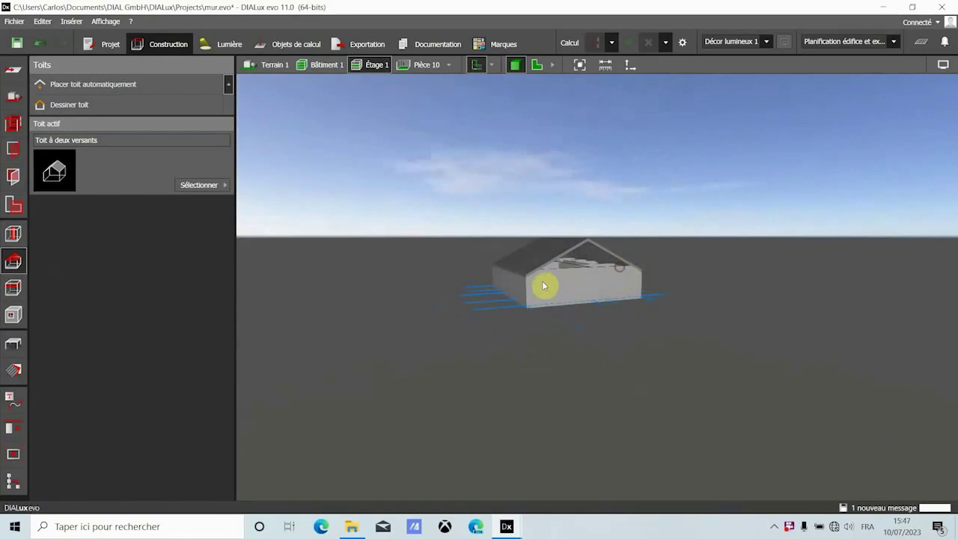
right_click_drag(544, 285, 603, 278)
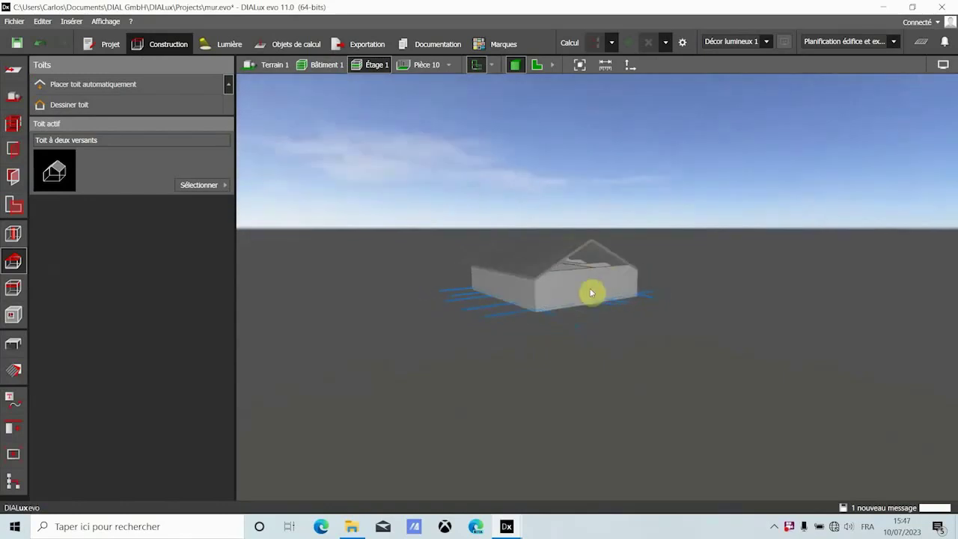
right_click_drag(513, 292, 565, 329)
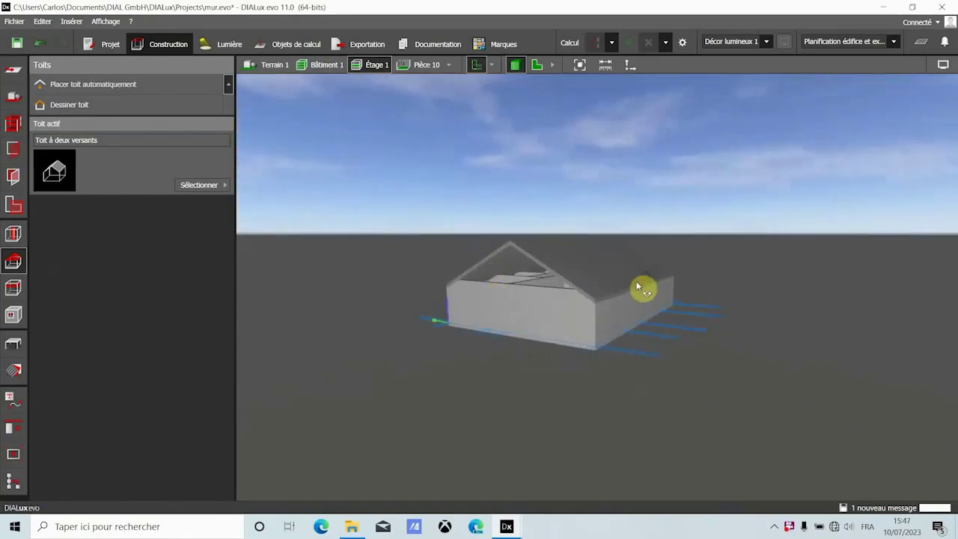
right_click_drag(641, 286, 588, 302)
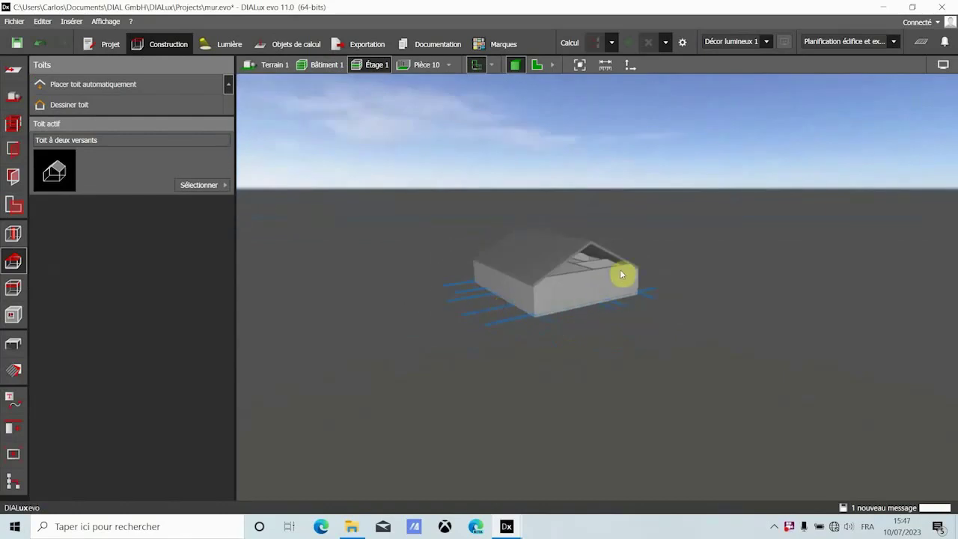
- Inspect the open gable end up close, checking the gap between the wall tops and the roof slopes
scroll(622, 272, "up", 4)
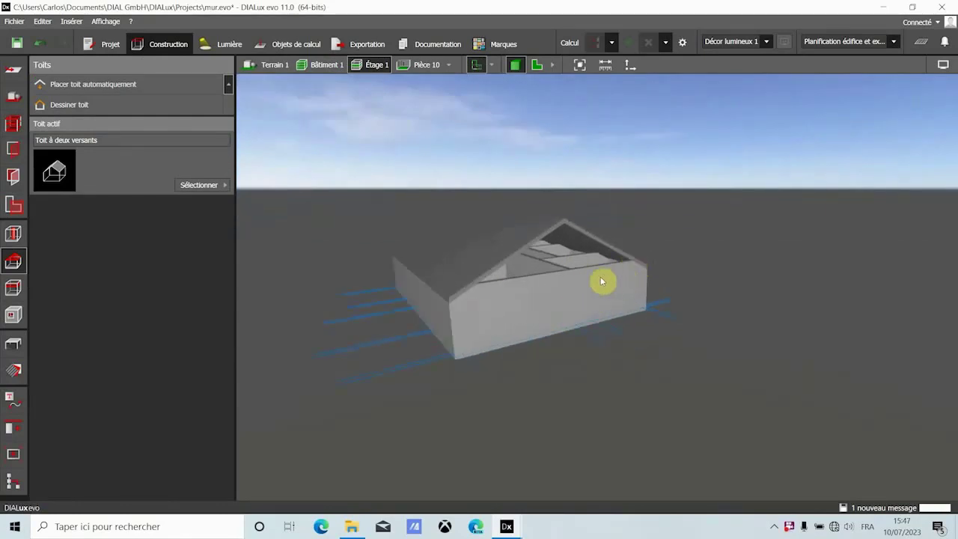
scroll(601, 280, "up", 3)
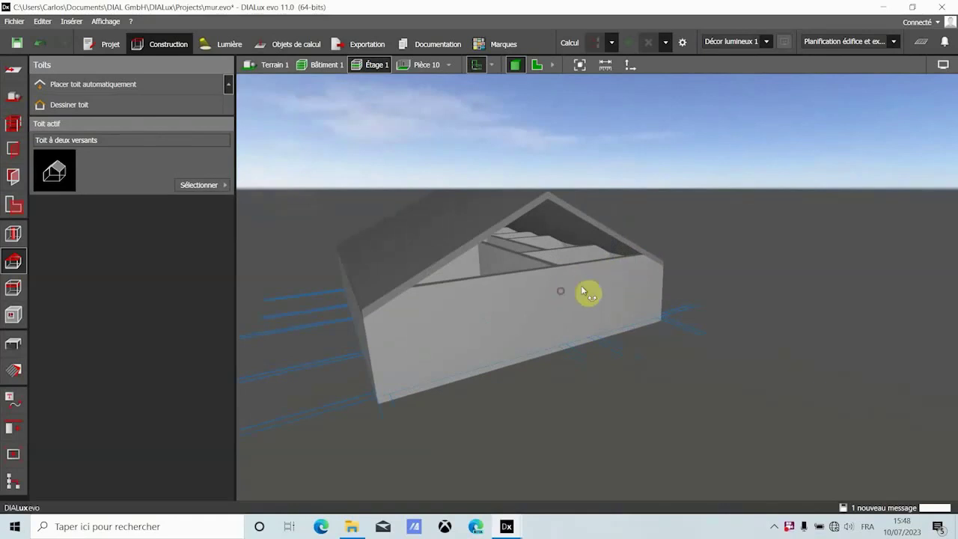
left_click_drag(588, 292, 561, 293)
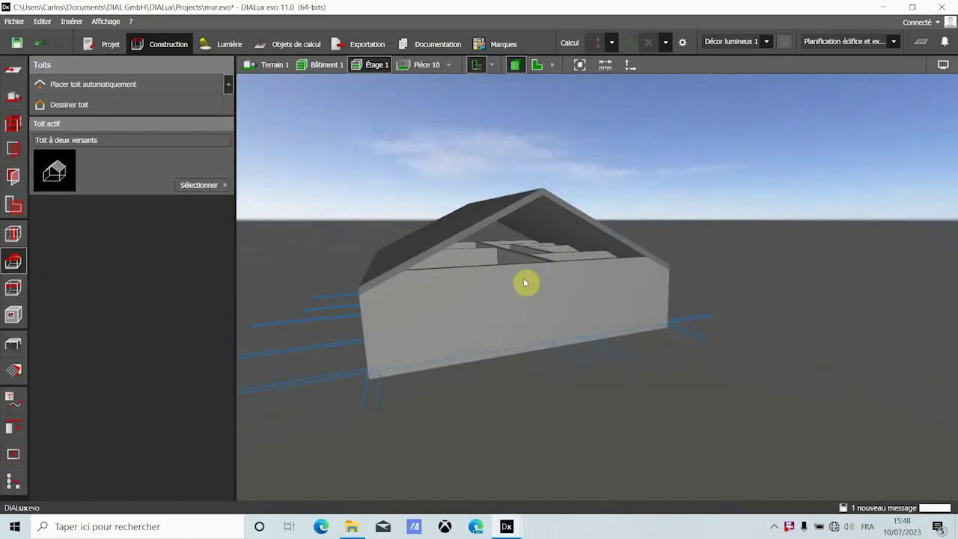
scroll(525, 283, "down", 2)
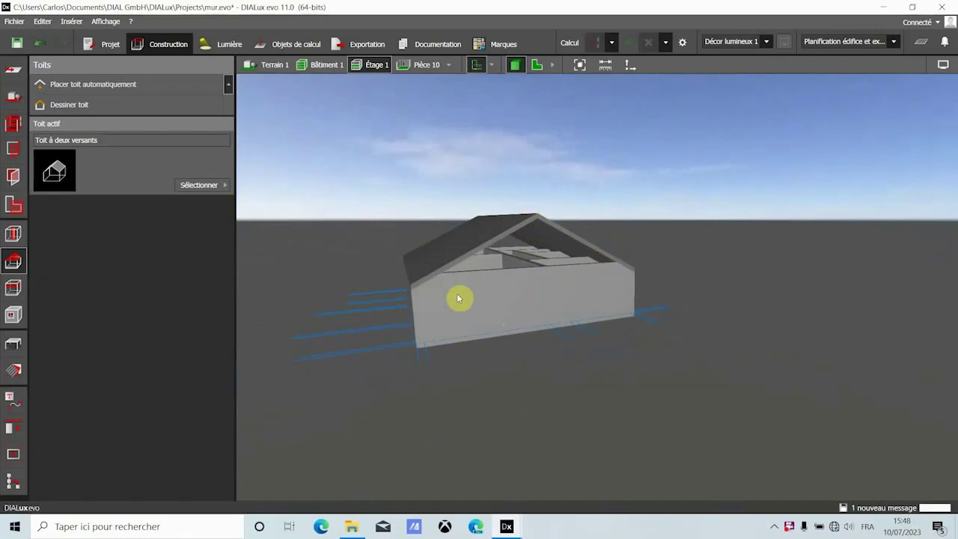
scroll(501, 299, "up", 5)
left_click_drag(533, 295, 607, 276)
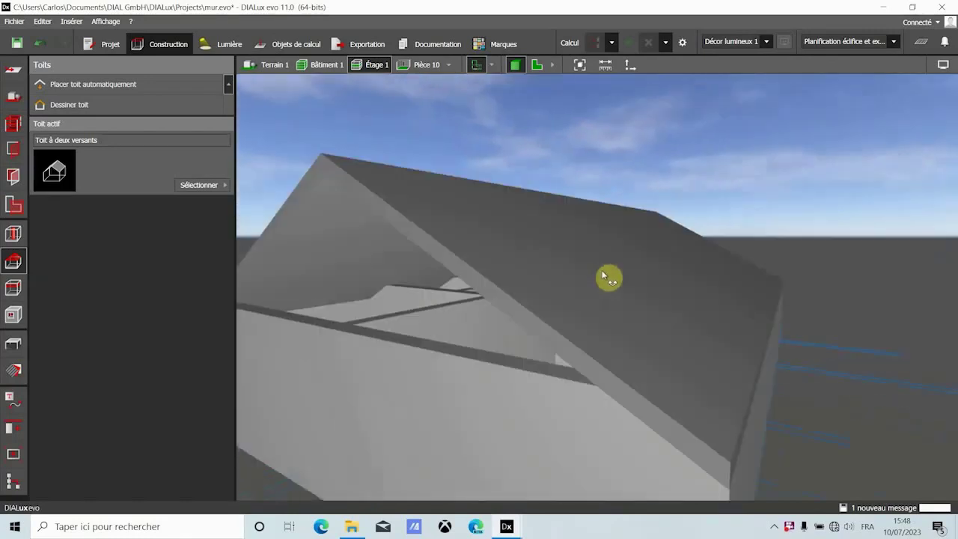
scroll(487, 313, "down", 5)
scroll(487, 313, "down", 2)
left_click_drag(487, 312, 439, 319)
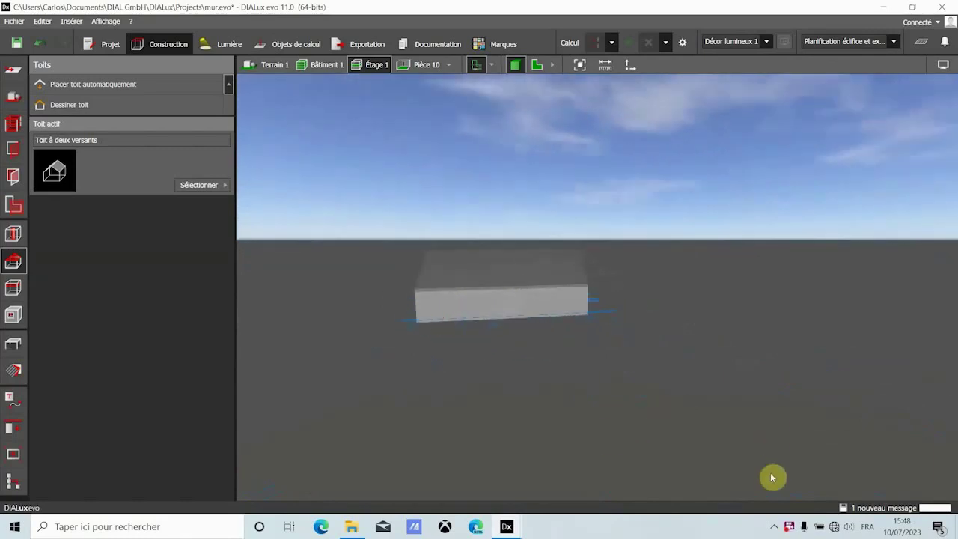
left_click_drag(567, 310, 516, 322)
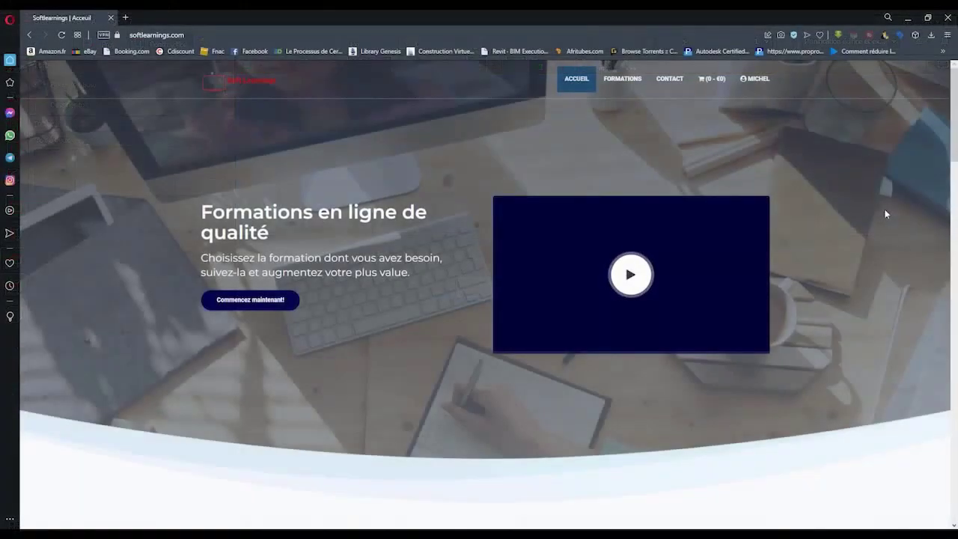
- Browse the training courses on the Softlearnings home page in the web browser
scroll(886, 214, "down", 2)
scroll(885, 214, "down", 5)
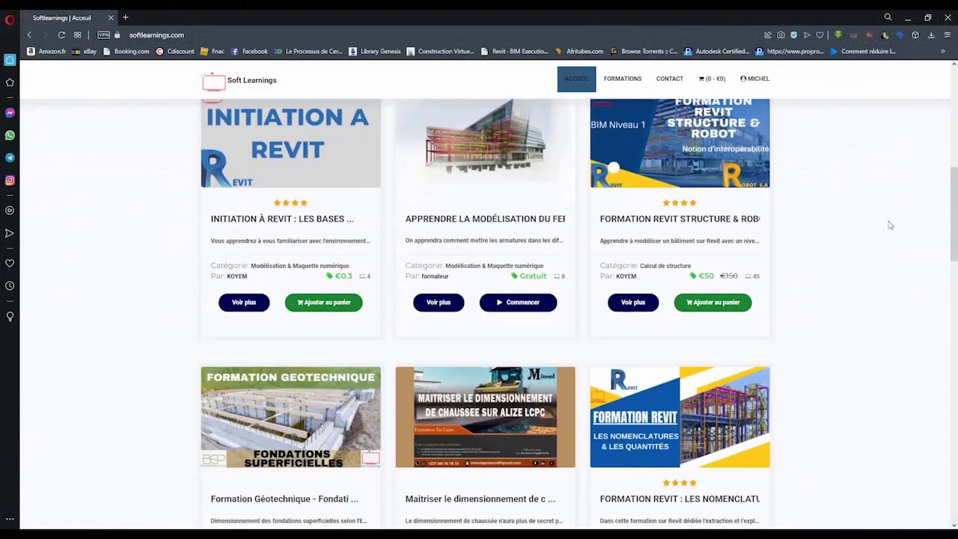
- Browse the course offers and add the Formation Géotechnique - Fondations Superficielles course to the cart
scroll(889, 225, "down", 1)
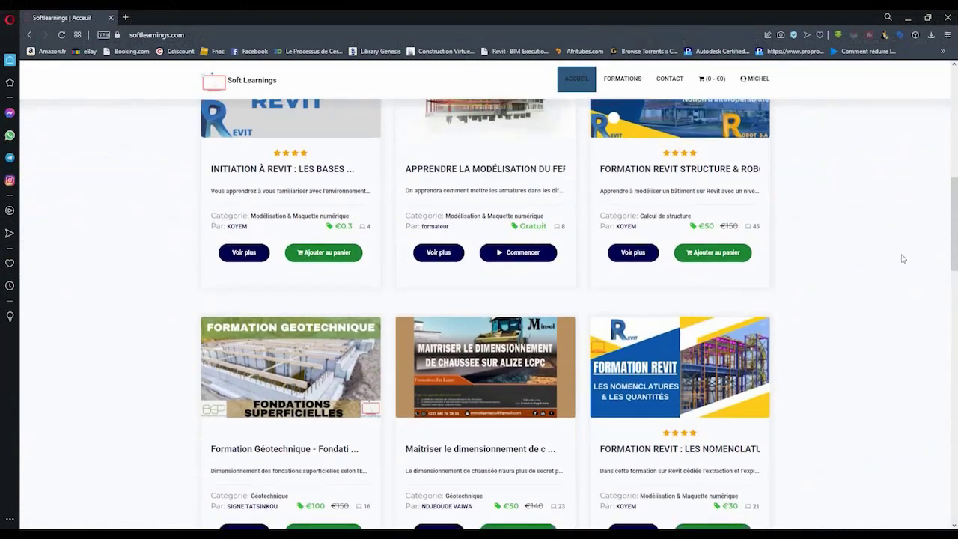
scroll(214, 385, "down", 2)
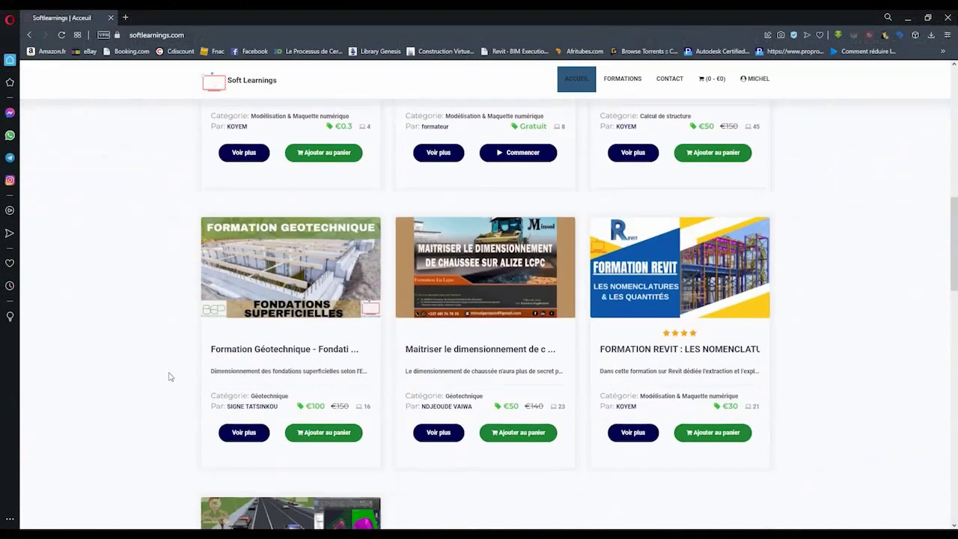
scroll(168, 376, "down", 2)
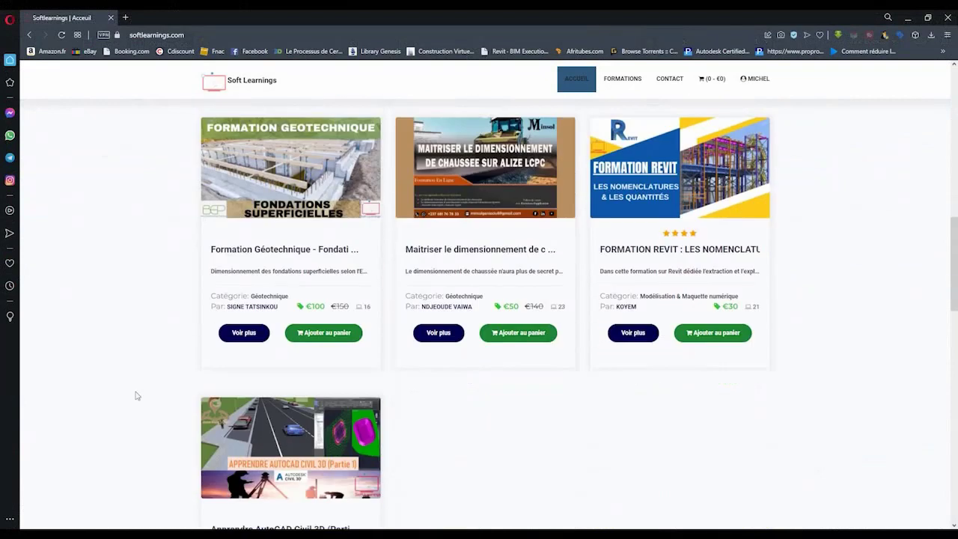
scroll(135, 395, "up", 4)
scroll(127, 399, "down", 2)
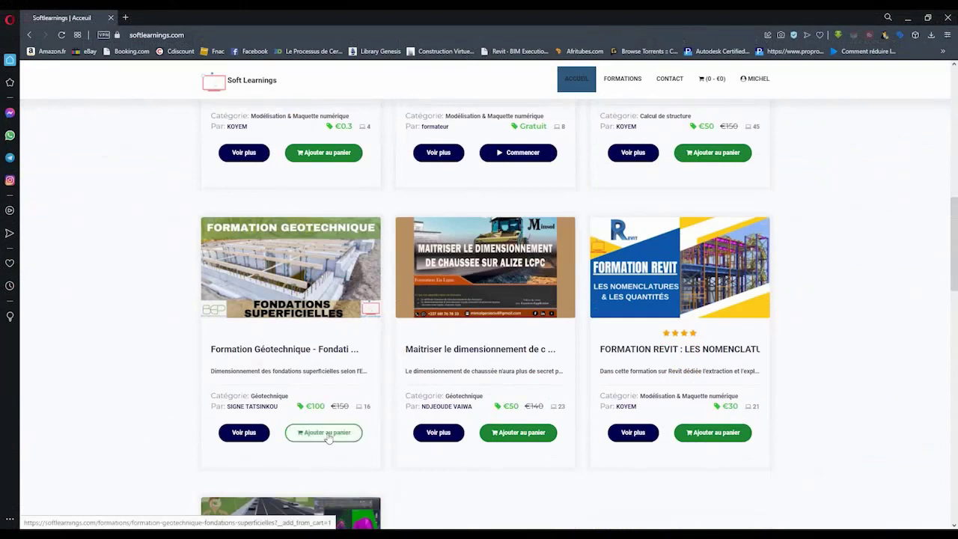
left_click(325, 434)
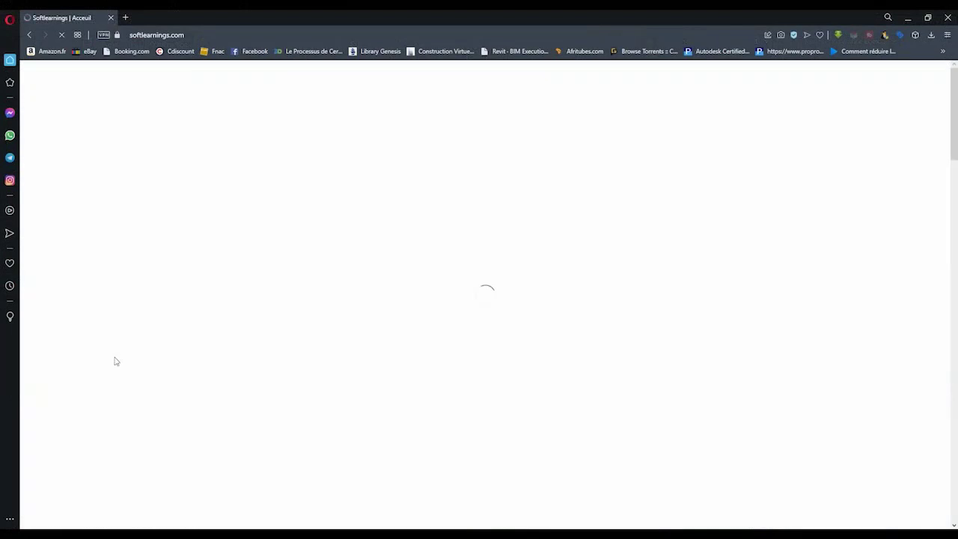
- Open the details of the course FORMATION REVIT : LES NOMENCLATURES ET LES QUANTITÉS and look through its lesson list
scroll(352, 390, "down", 3)
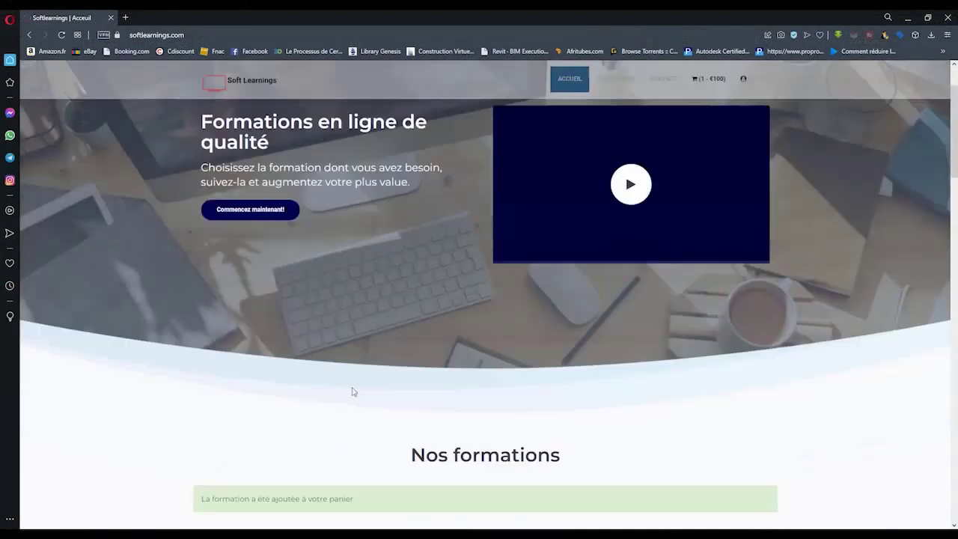
scroll(354, 390, "down", 5)
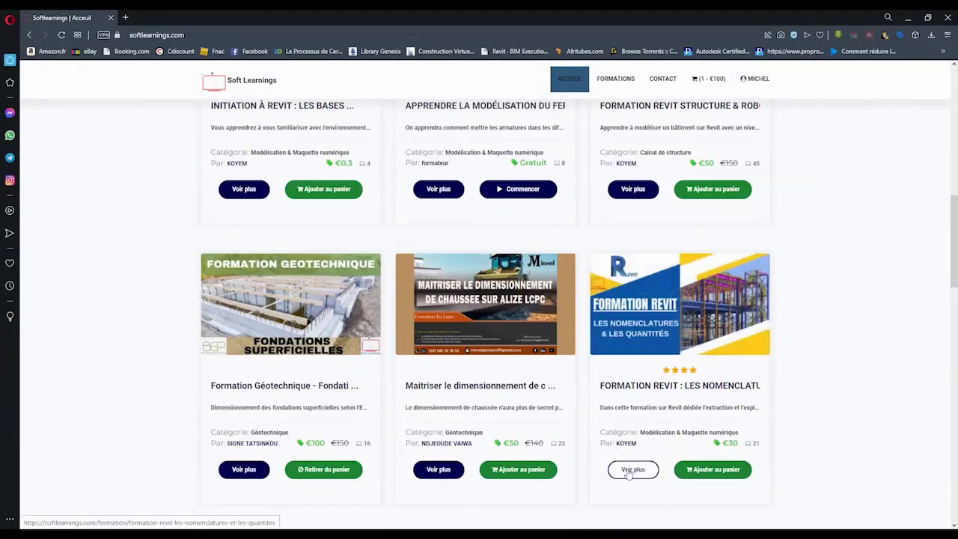
left_click(630, 469)
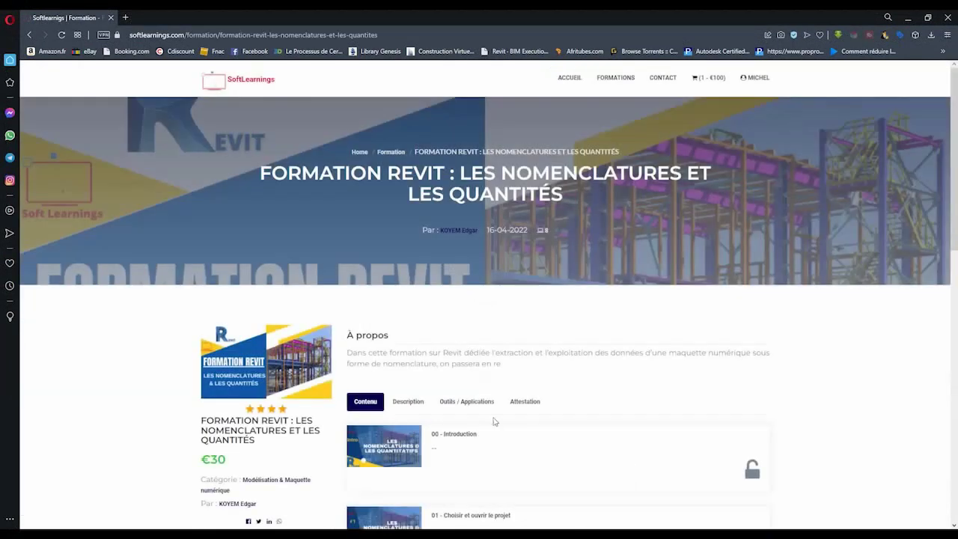
scroll(818, 361, "down", 3)
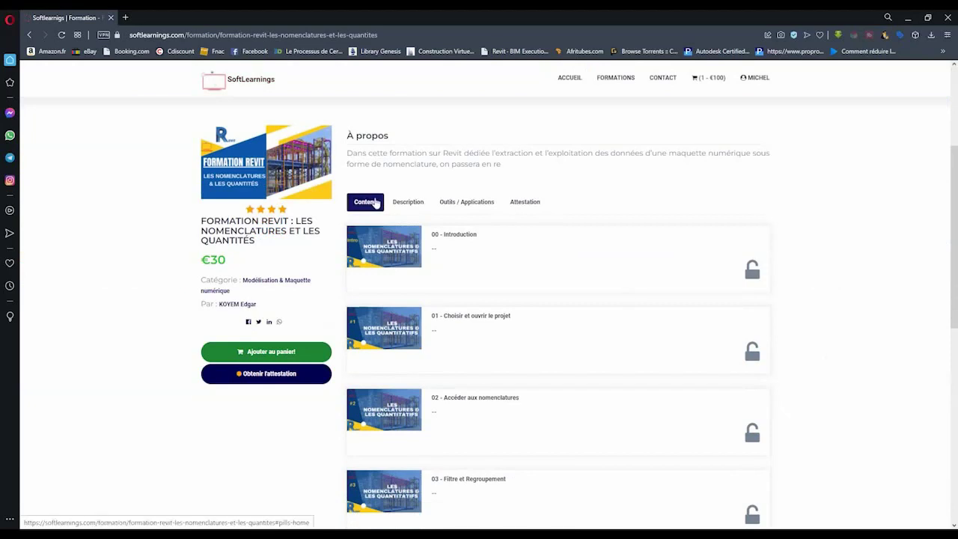
scroll(378, 225, "down", 4)
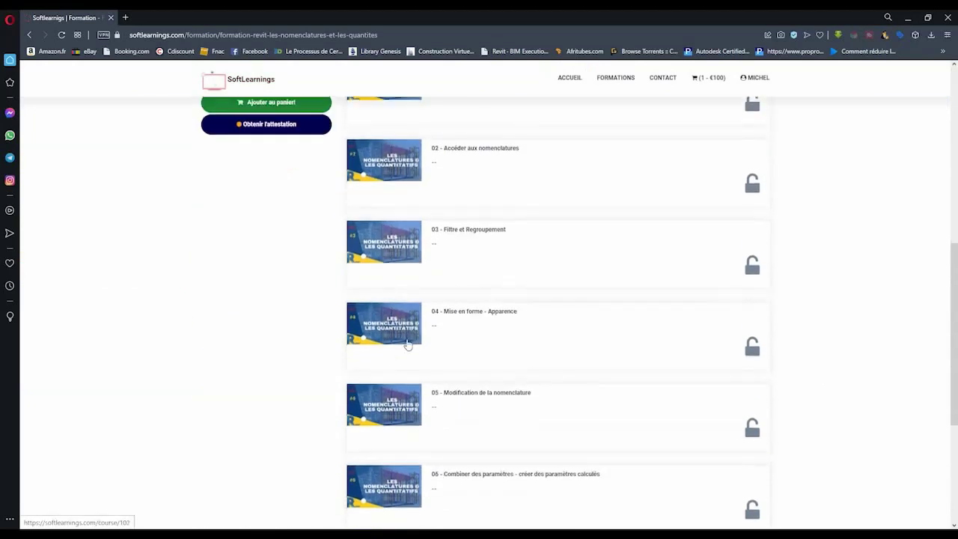
scroll(372, 339, "up", 6)
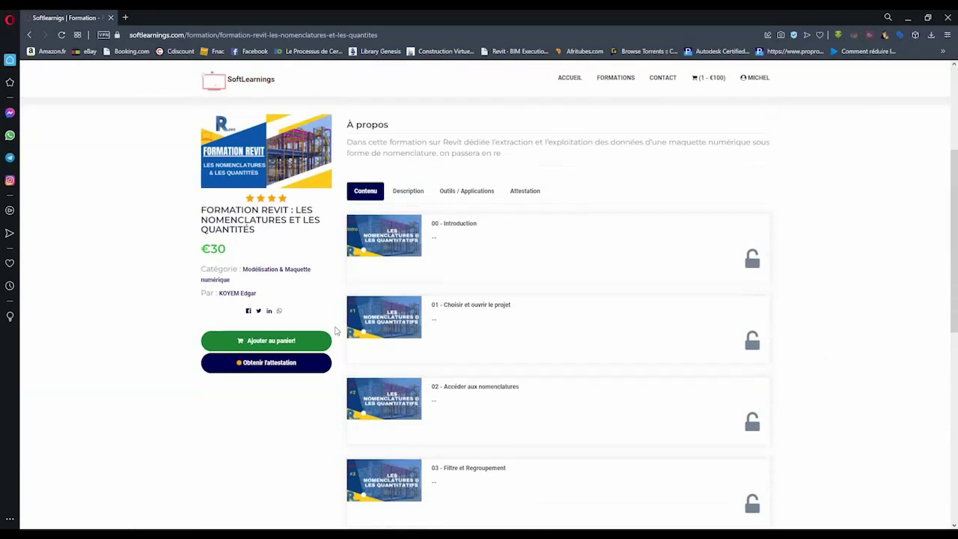
- Read the description of the Revit nomenclatures course and add the course to the cart
left_click(406, 303)
scroll(454, 363, "down", 3)
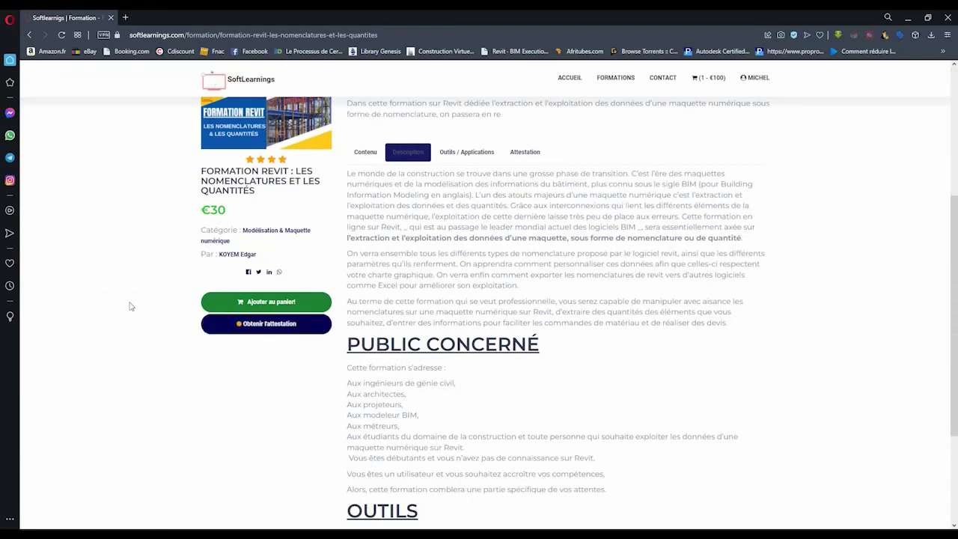
scroll(131, 314, "up", 1)
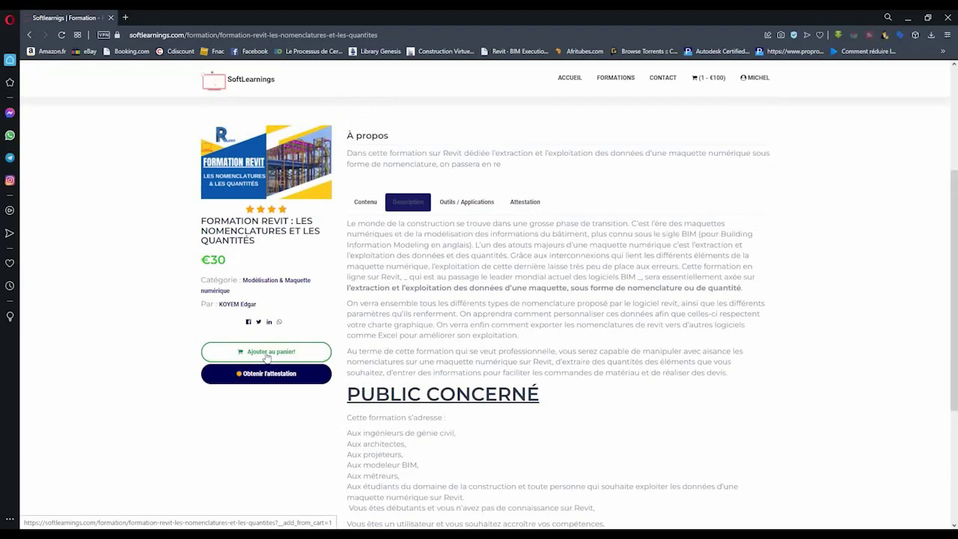
left_click(267, 351)
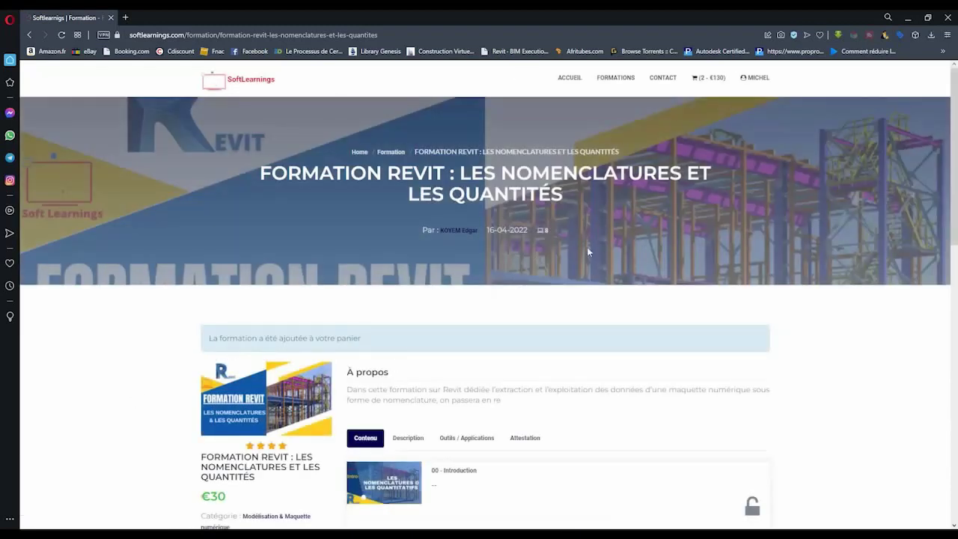
- Open the cart, accept the sales conditions and proceed to payment, viewing the subscription and payment options
left_click(708, 78)
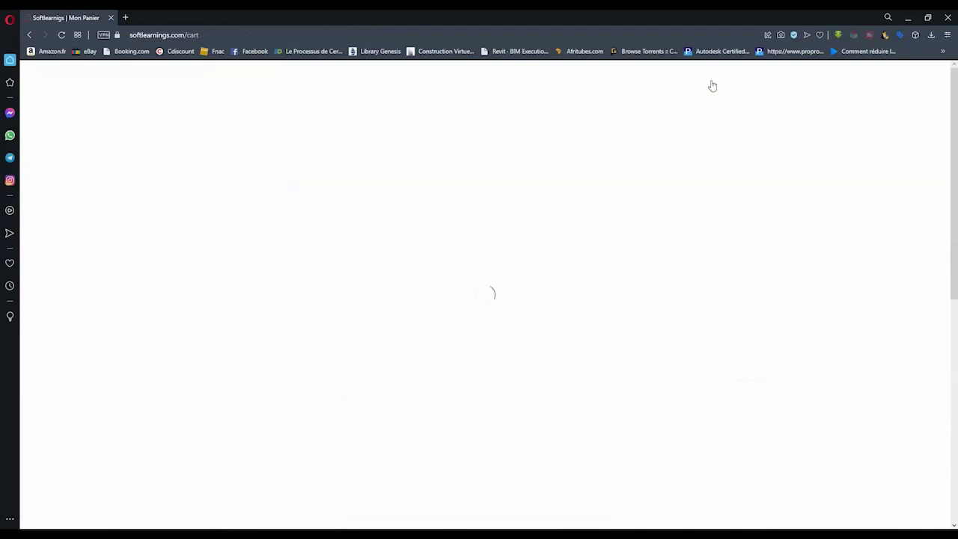
scroll(432, 246, "down", 3)
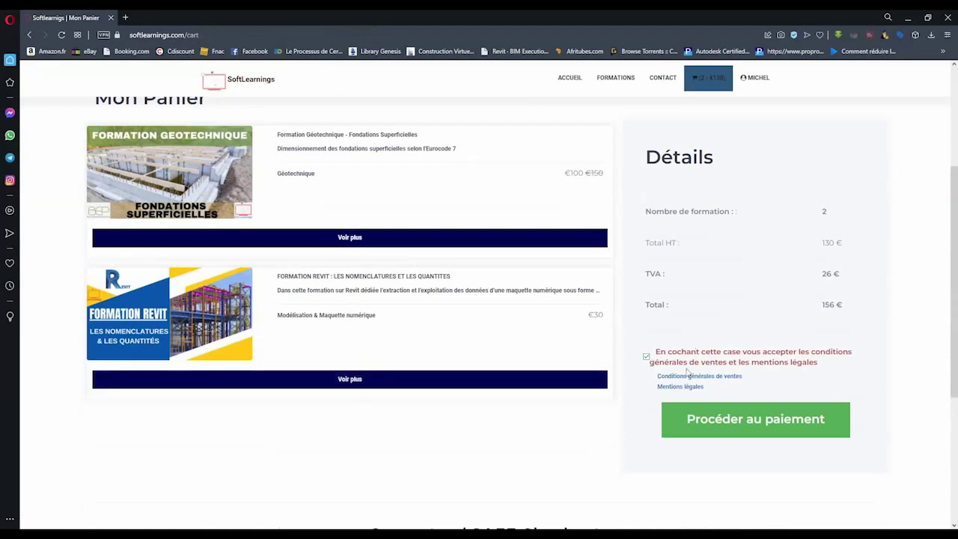
left_click(713, 423)
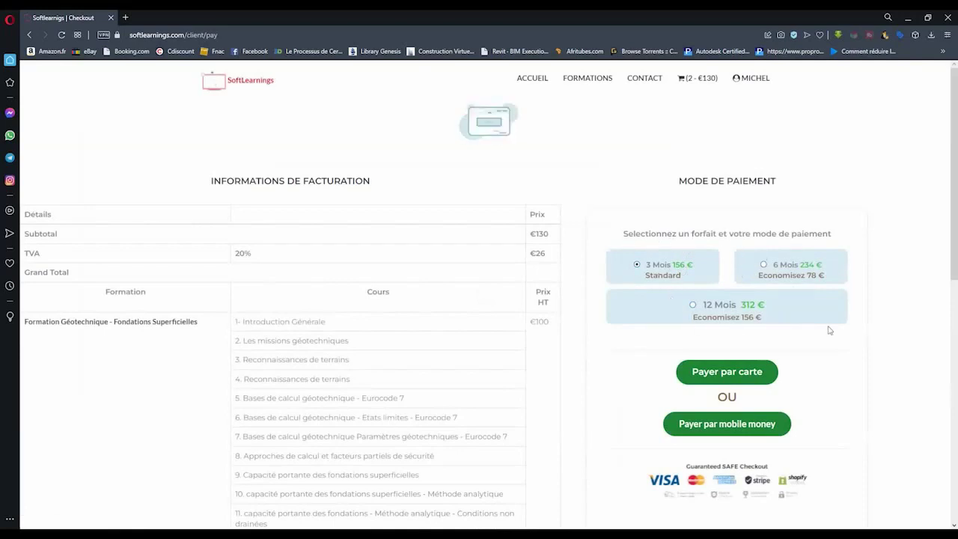
scroll(866, 335, "down", 2)
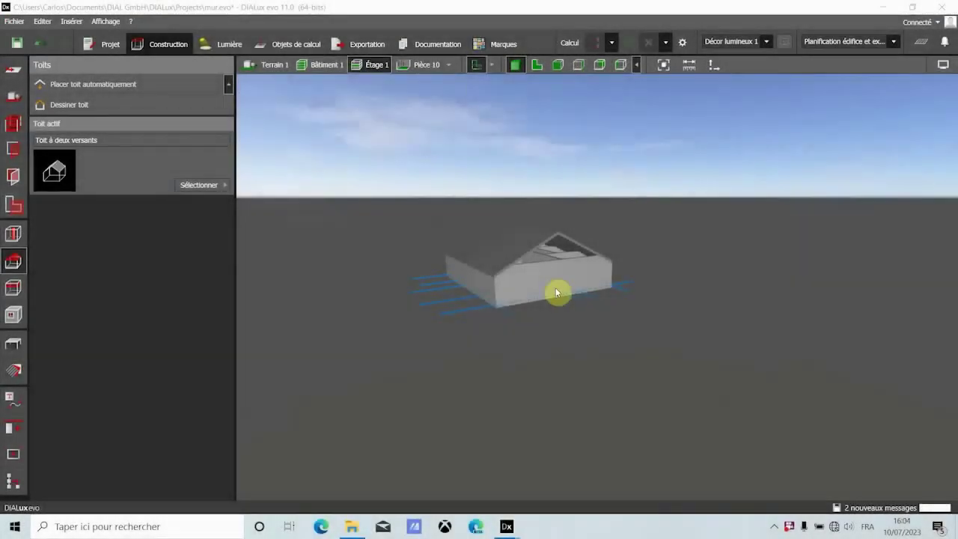
- Switch to DIALux evo and delete the gable roof from the building
left_click_drag(532, 277, 549, 312)
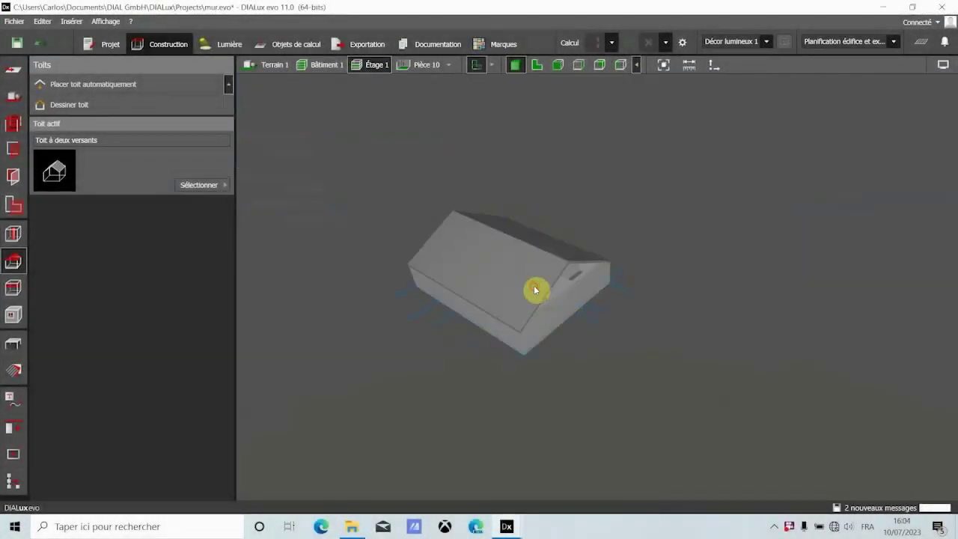
left_click(534, 289)
right_click(533, 286)
left_click(597, 479)
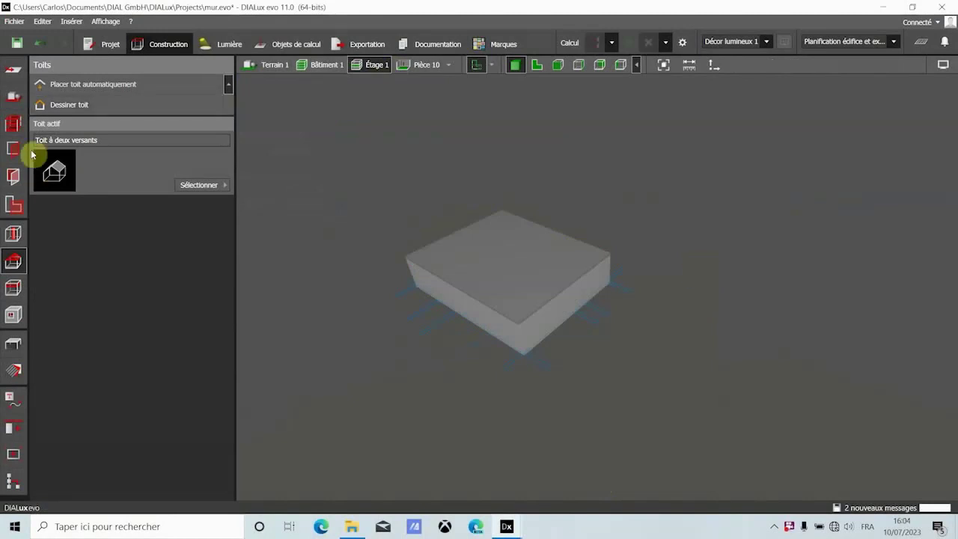
- Show Étage 1 in floor plan view and choose Toit en mansarde incliné as the active roof shape
left_click(13, 124)
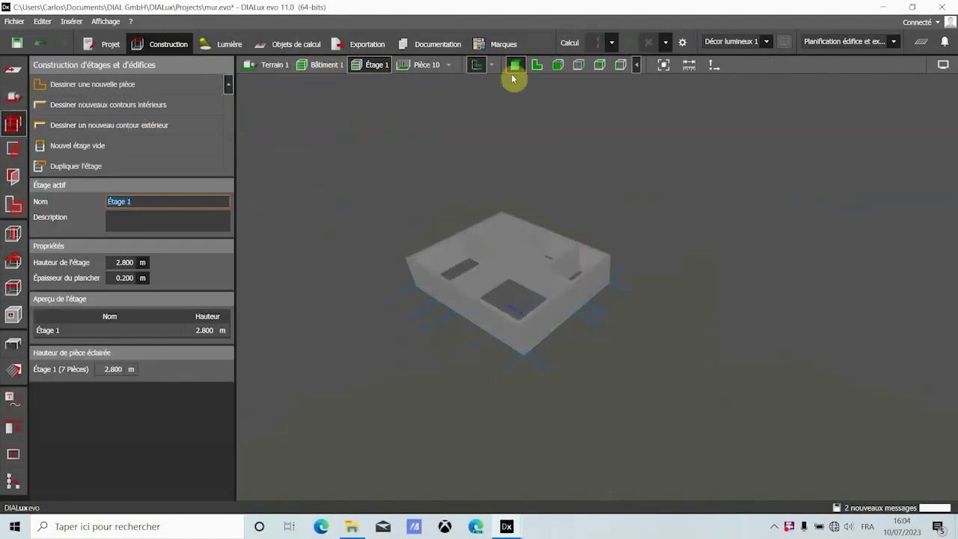
left_click(536, 65)
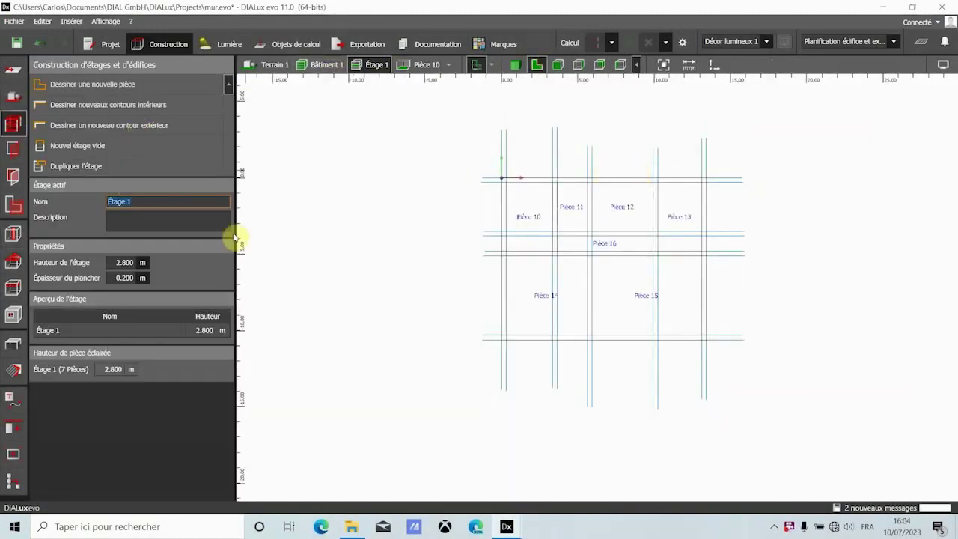
left_click(13, 261)
left_click(224, 185)
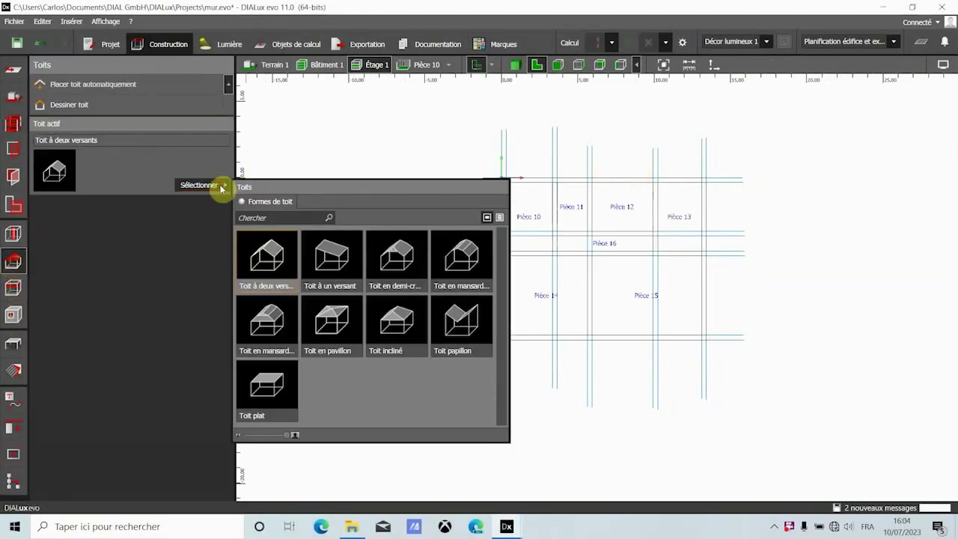
left_click(270, 323)
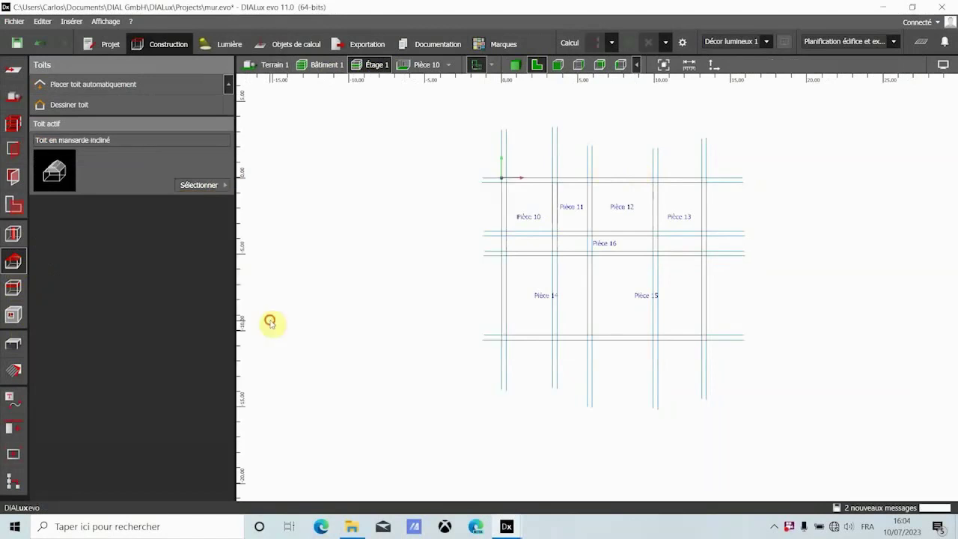
- Draw the mansard roof rectangle over the building's full outer contour, about 13.418 m long and 10.620 m wide
left_click(65, 105)
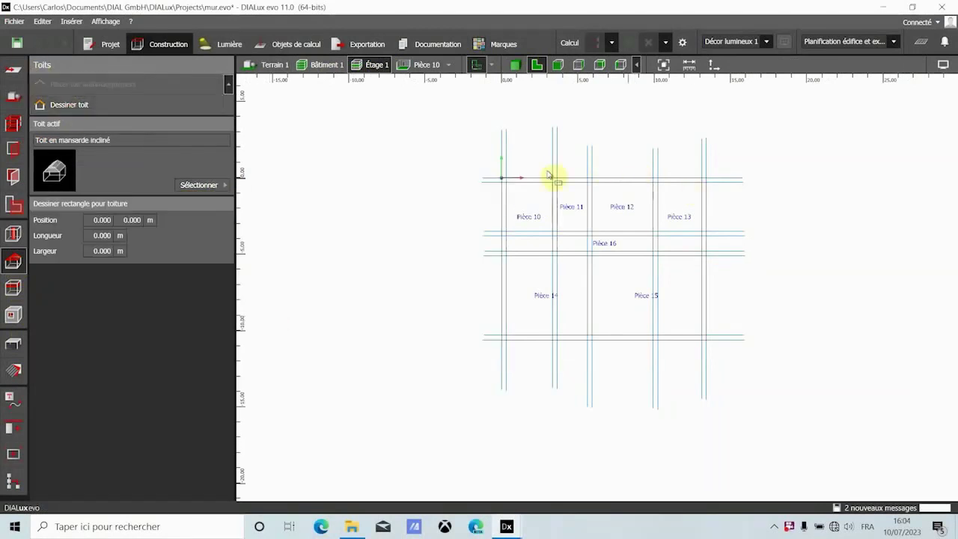
scroll(515, 191, "up", 3)
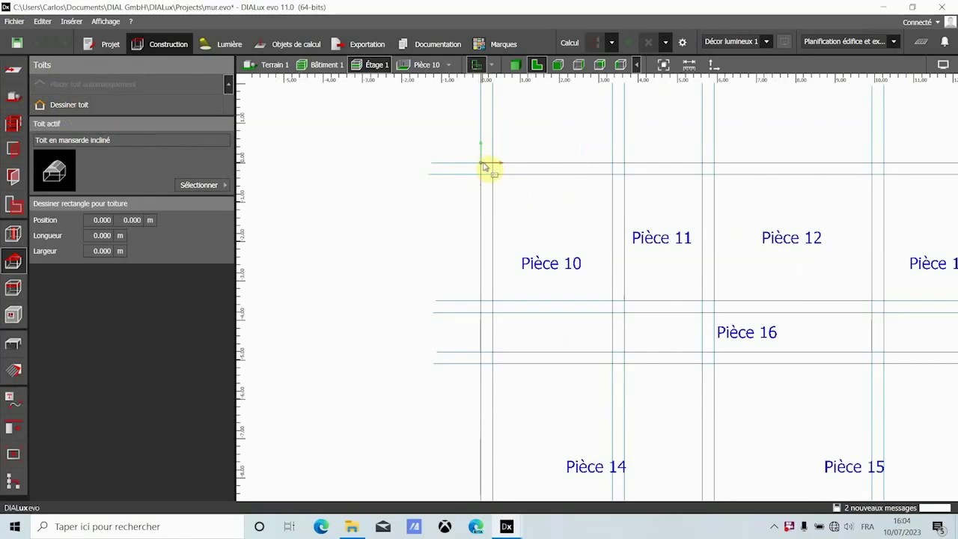
left_click(482, 165)
scroll(449, 158, "down", 3)
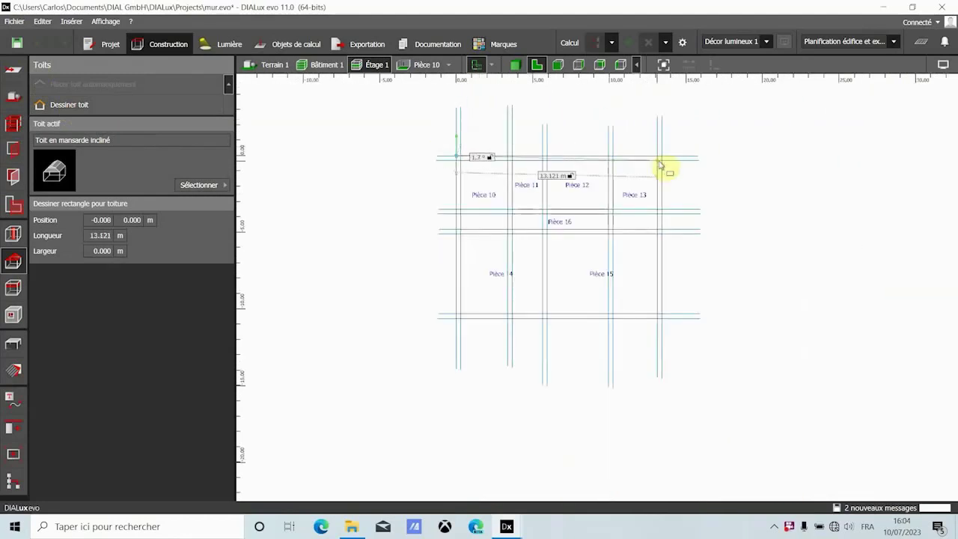
left_click(660, 159)
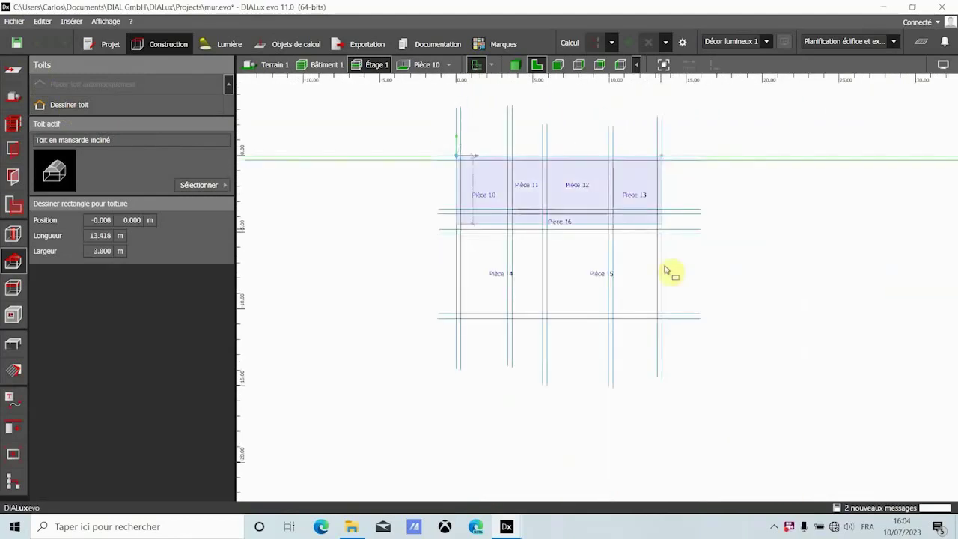
left_click(663, 321)
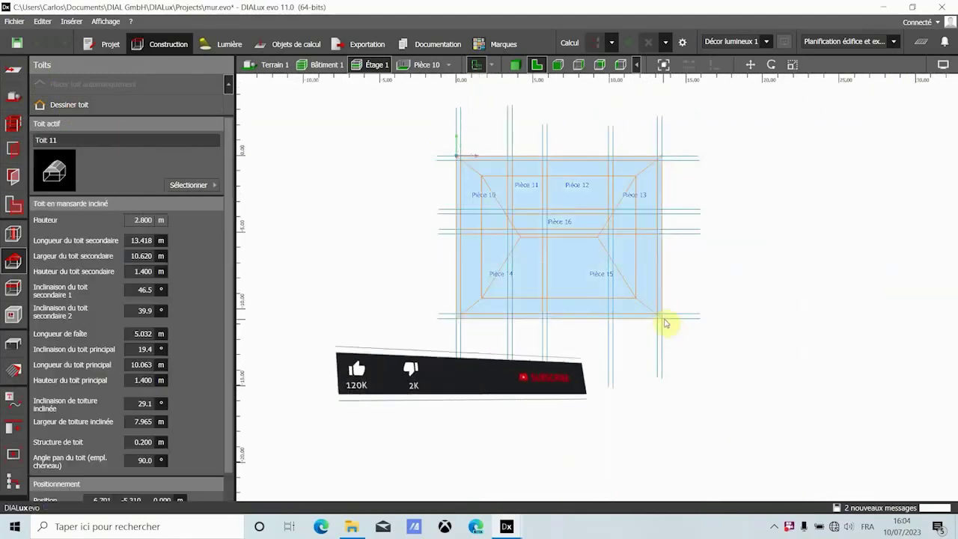
left_click(733, 256)
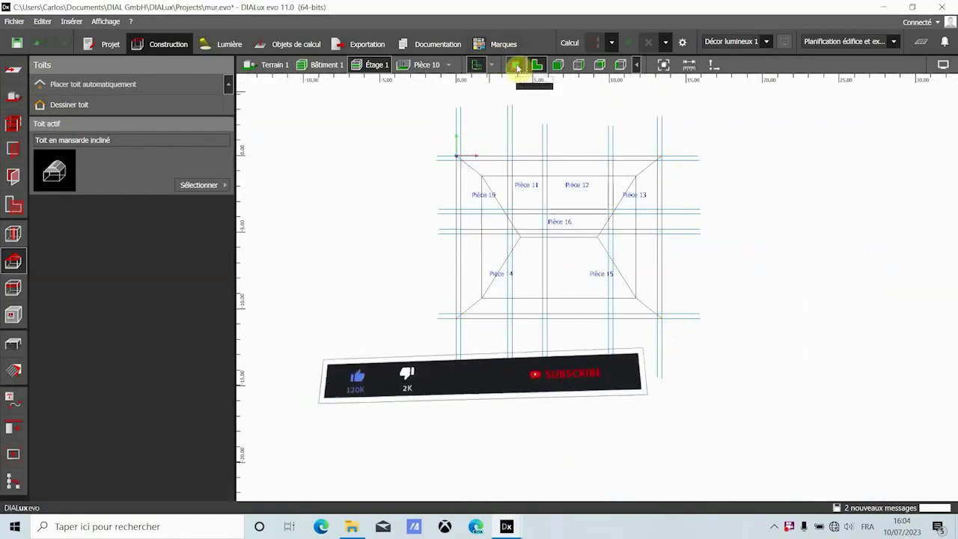
- In the 3D view, raise the mansard roof vertically from the ground onto the tops of the outer walls
left_click(515, 64)
right_click_drag(562, 293, 543, 261)
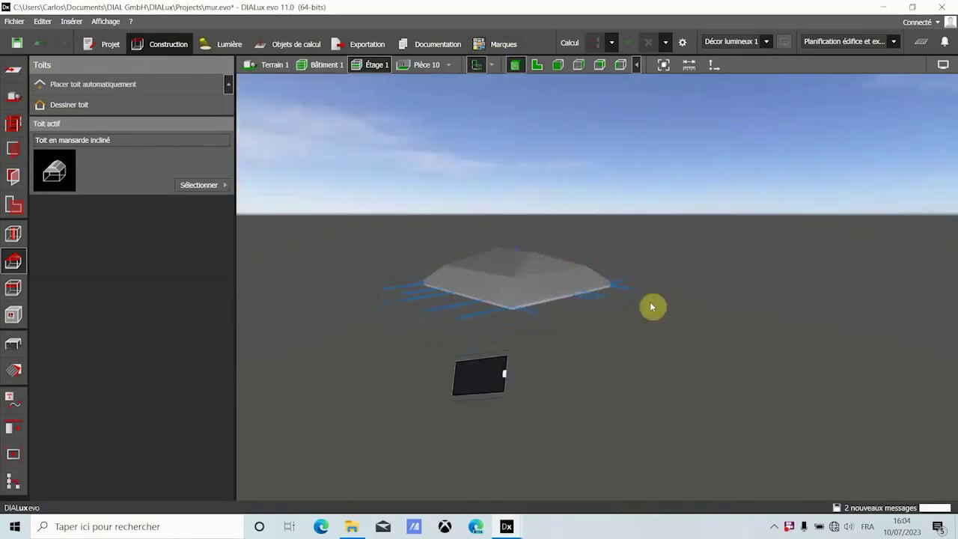
left_click(534, 284)
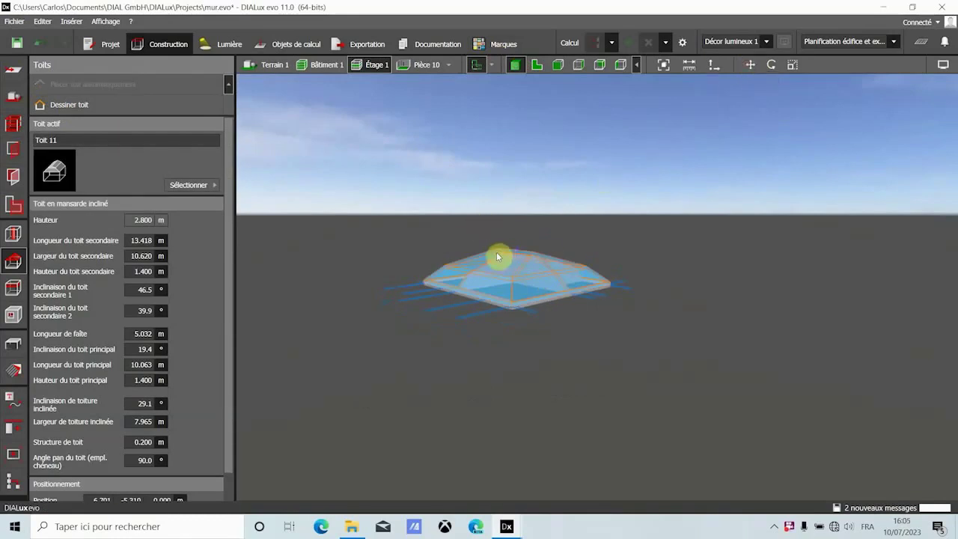
left_click(750, 64)
left_click_drag(516, 252, 514, 216)
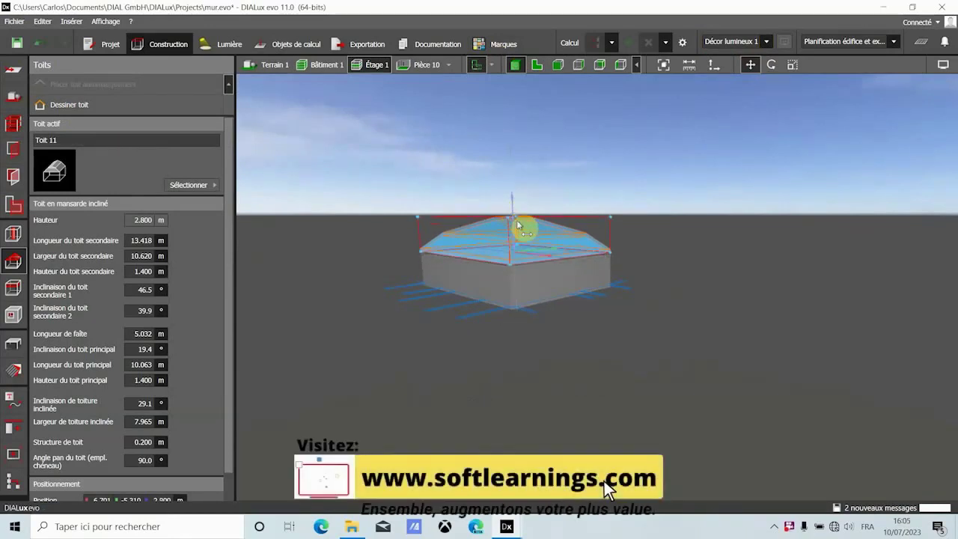
left_click(688, 334)
- Lower the mansard roof vertically to 2.800 m so it rests on the tops of the outer walls
left_click(539, 252)
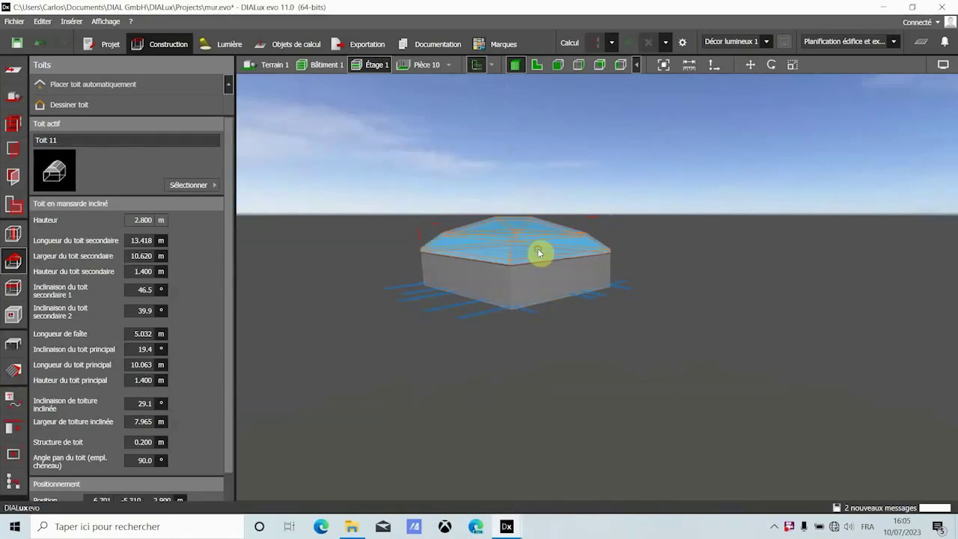
left_click(750, 65)
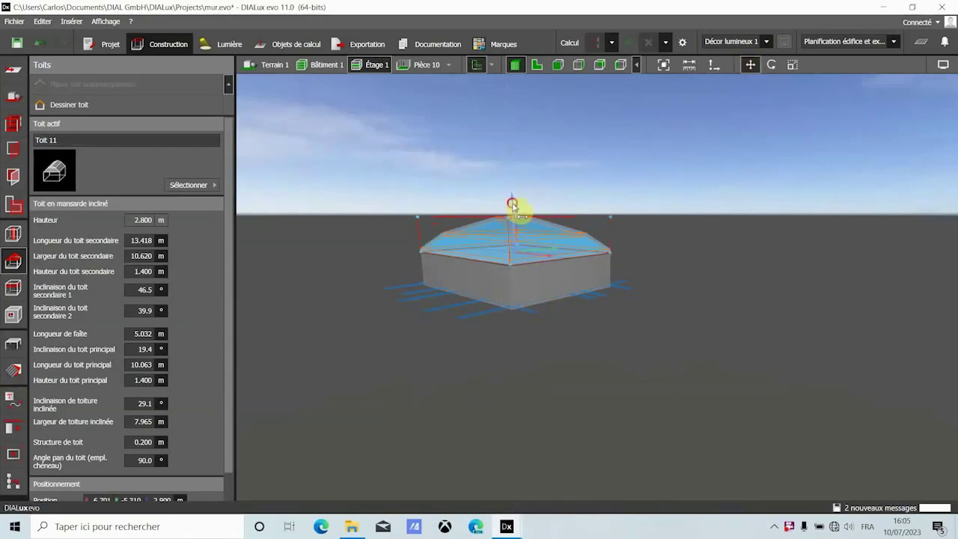
left_click_drag(512, 204, 514, 208)
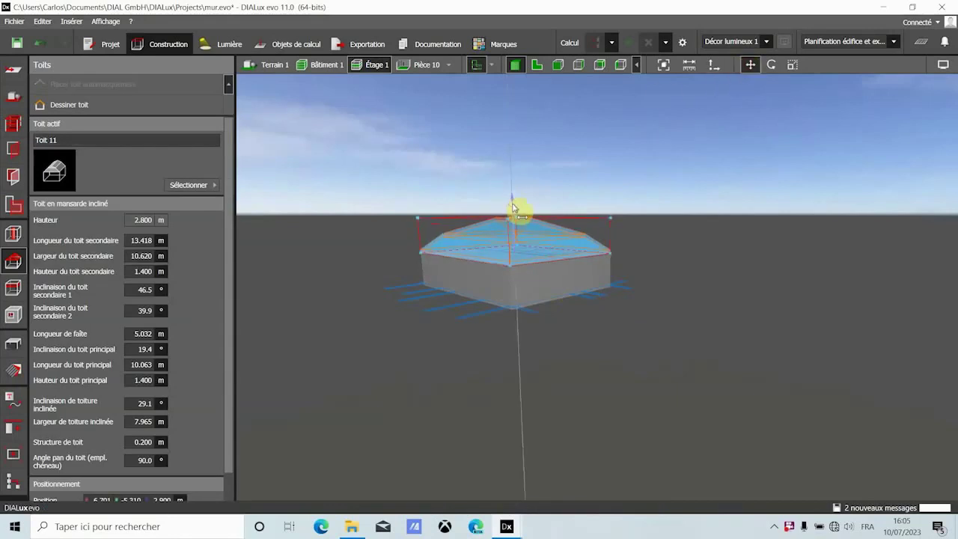
left_click(669, 291)
mouse_move(549, 287)
right_mouse_down()
mouse_move(517, 307)
mouse_move(464, 290)
mouse_move(656, 292)
mouse_move(587, 285)
mouse_move(546, 316)
mouse_move(496, 319)
mouse_move(635, 294)
mouse_move(474, 304)
mouse_move(564, 294)
mouse_move(568, 309)
right_mouse_up()
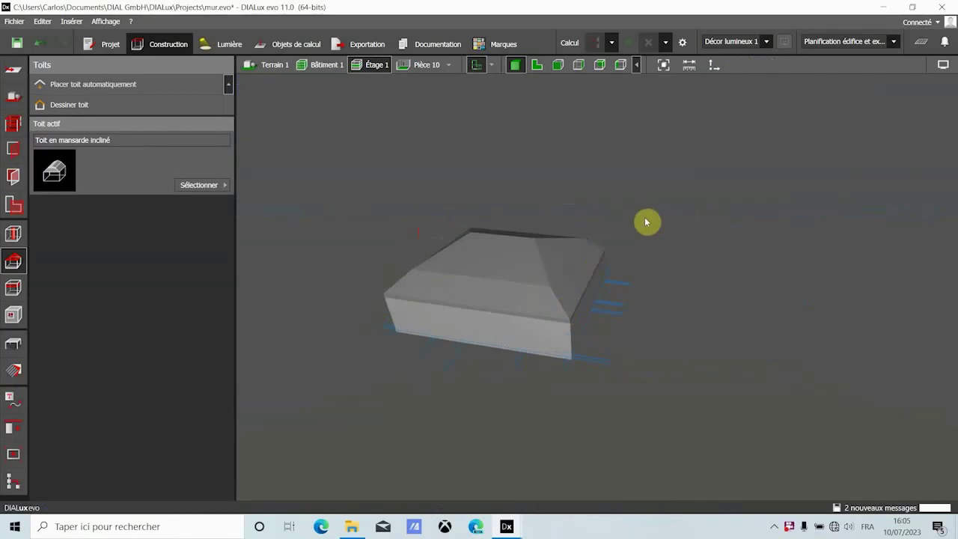
- Inspect the mansard roof from several angles in 3D and review its secondary roof, main roof and positioning parameters
left_click(536, 262)
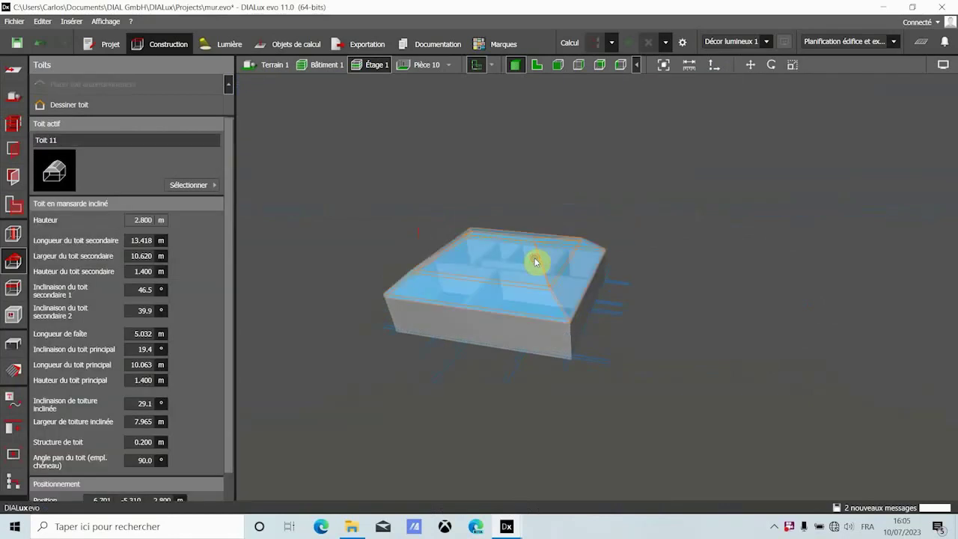
key("ctrl+z")
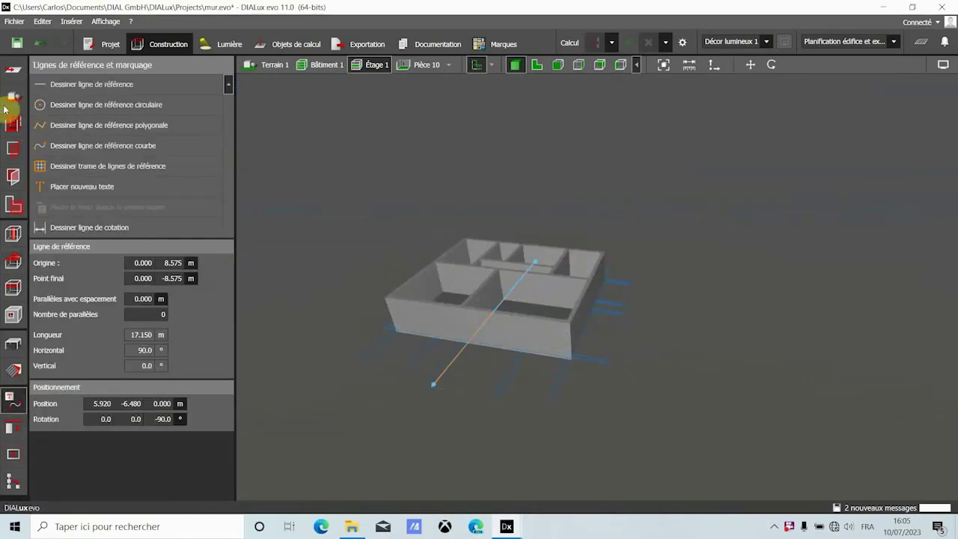
left_click(17, 261)
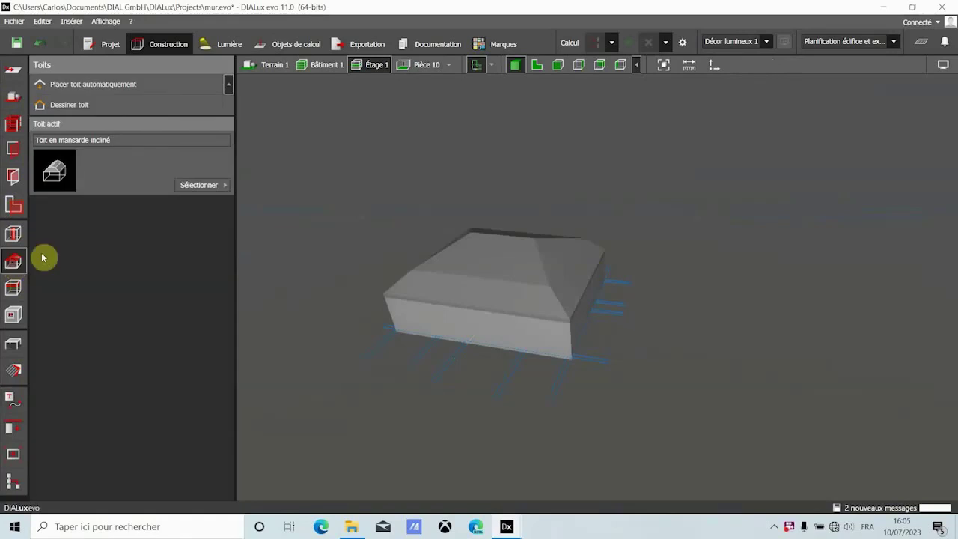
left_click(447, 286)
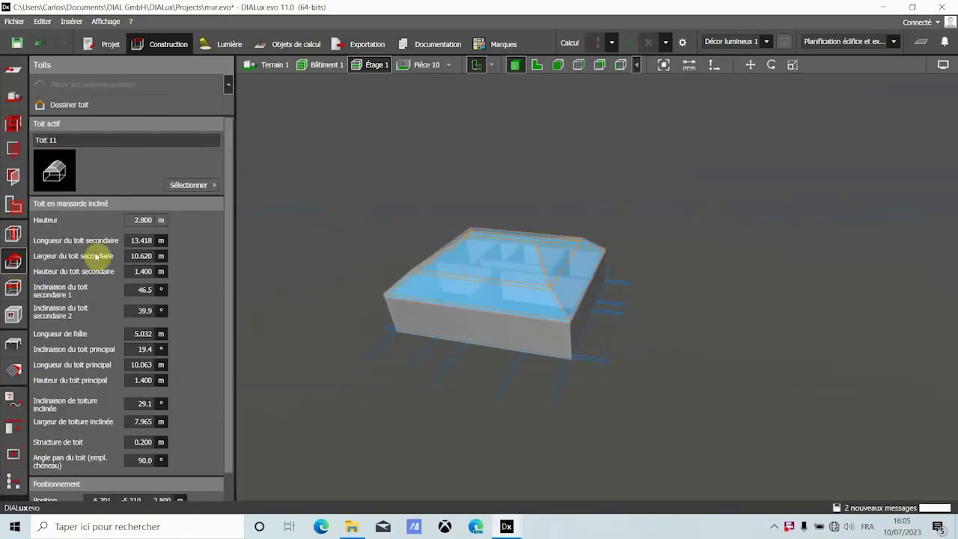
scroll(94, 285, "down", 1)
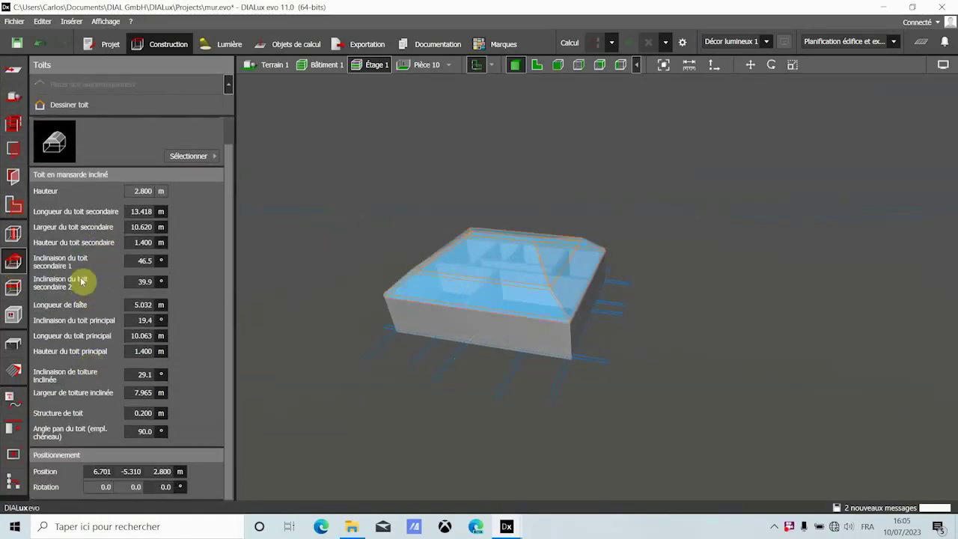
right_click_drag(472, 319, 490, 299)
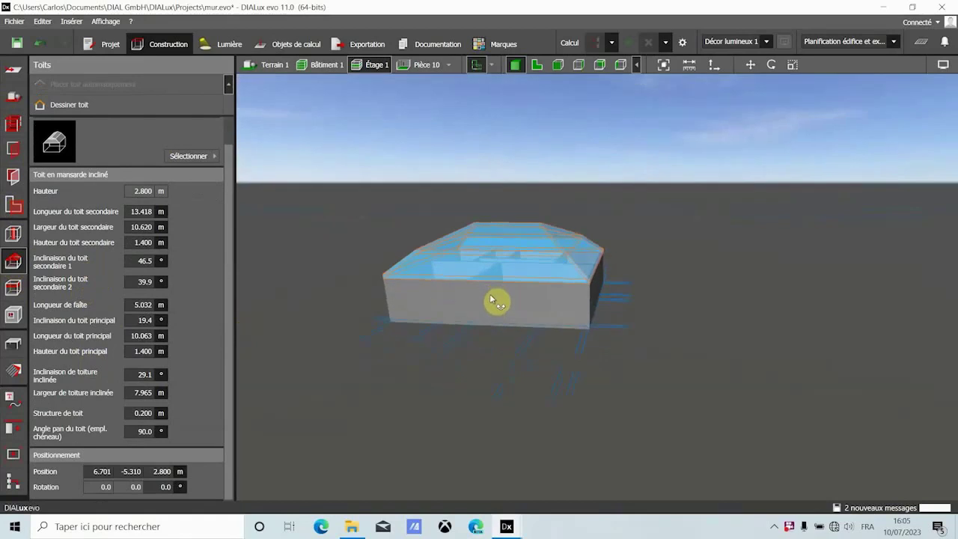
left_click(751, 280)
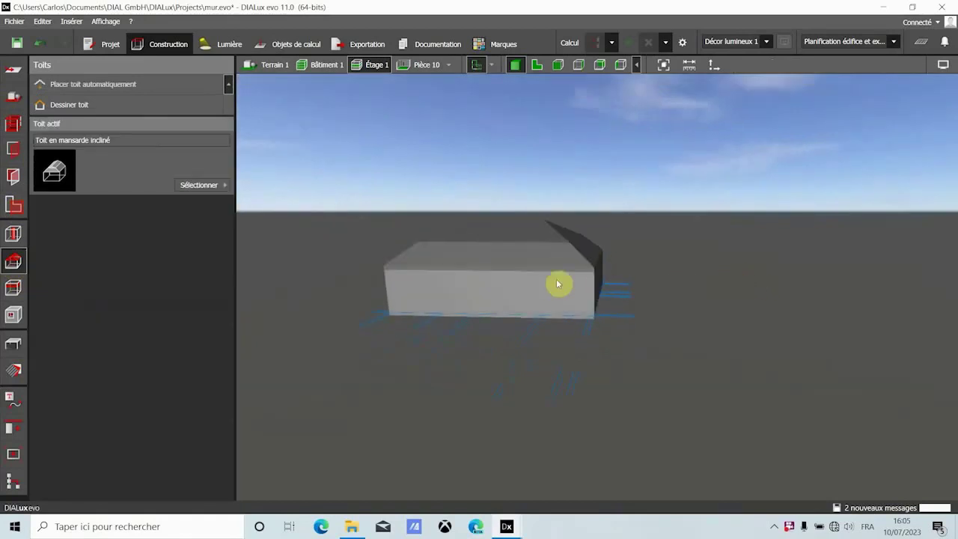
right_click_drag(556, 286, 550, 316)
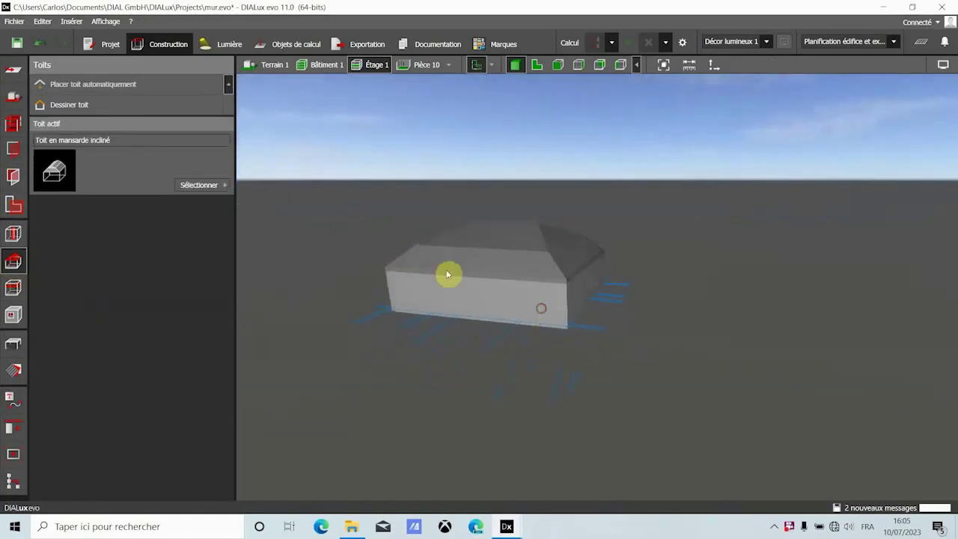
right_click_drag(474, 214, 462, 241)
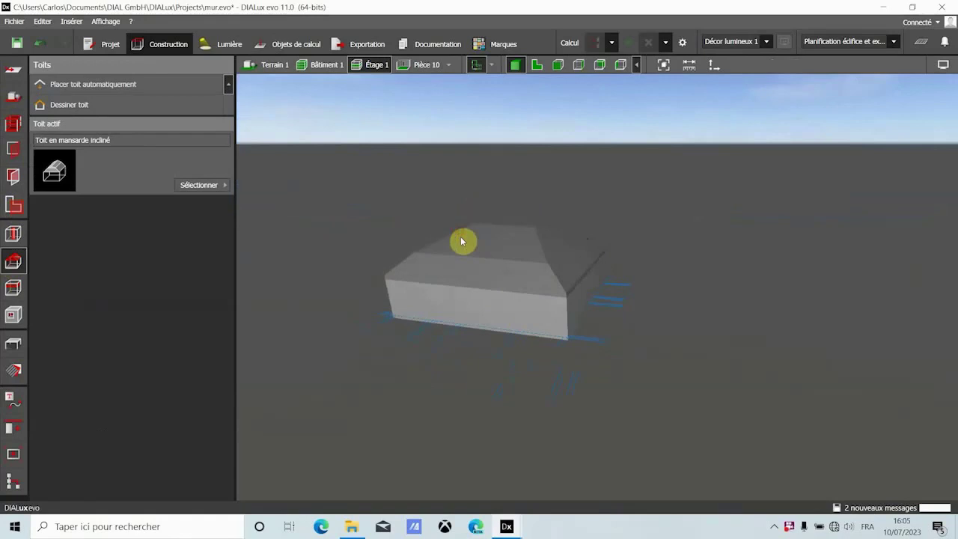
left_click(457, 279)
left_click(498, 276)
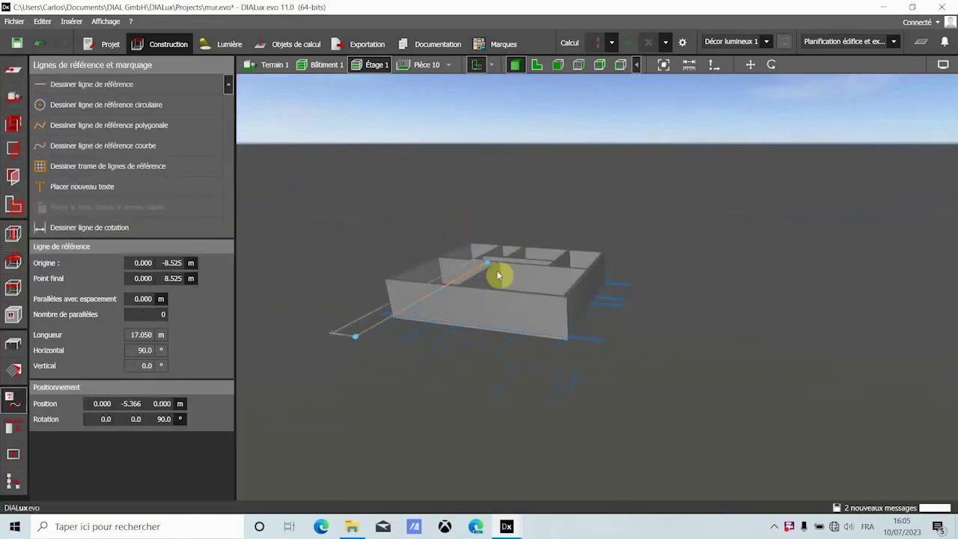
left_click(13, 262)
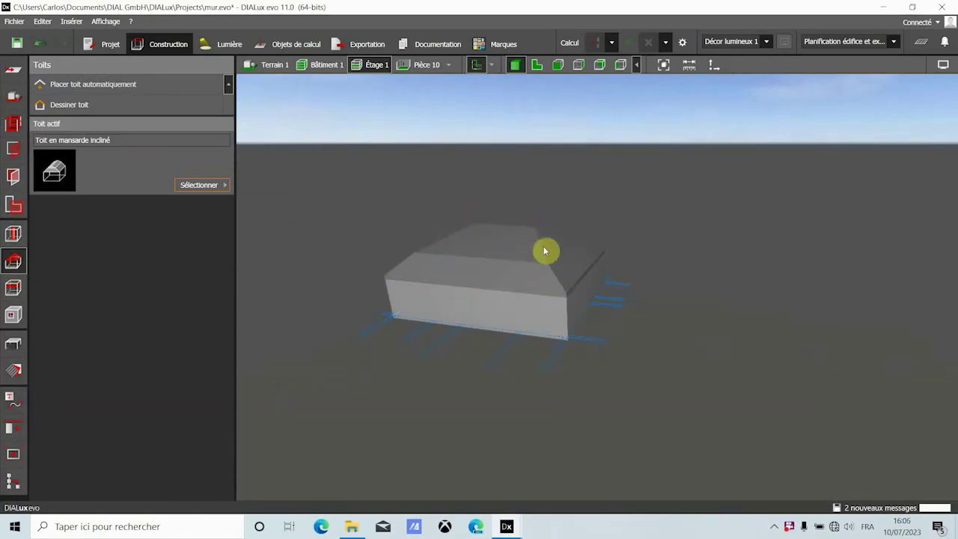
left_click(496, 284)
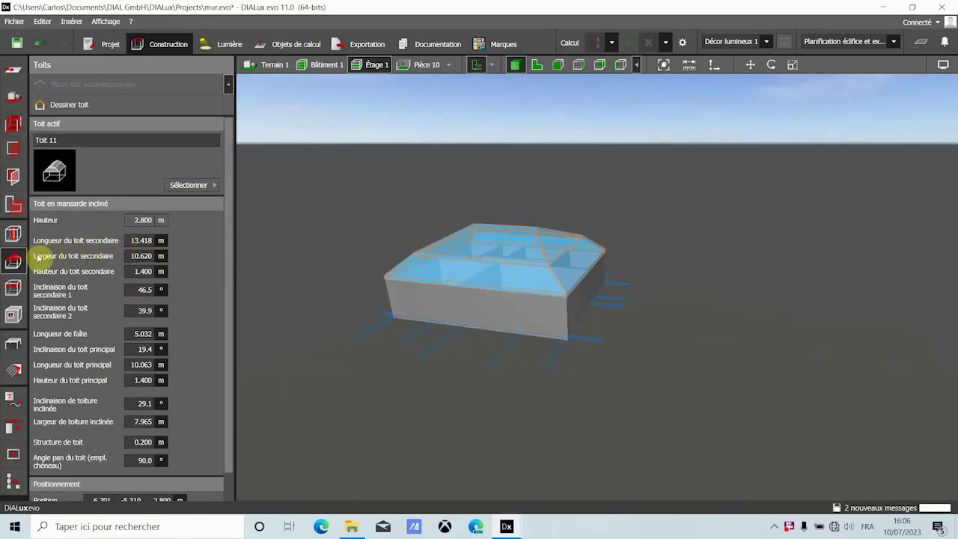
left_click(401, 377)
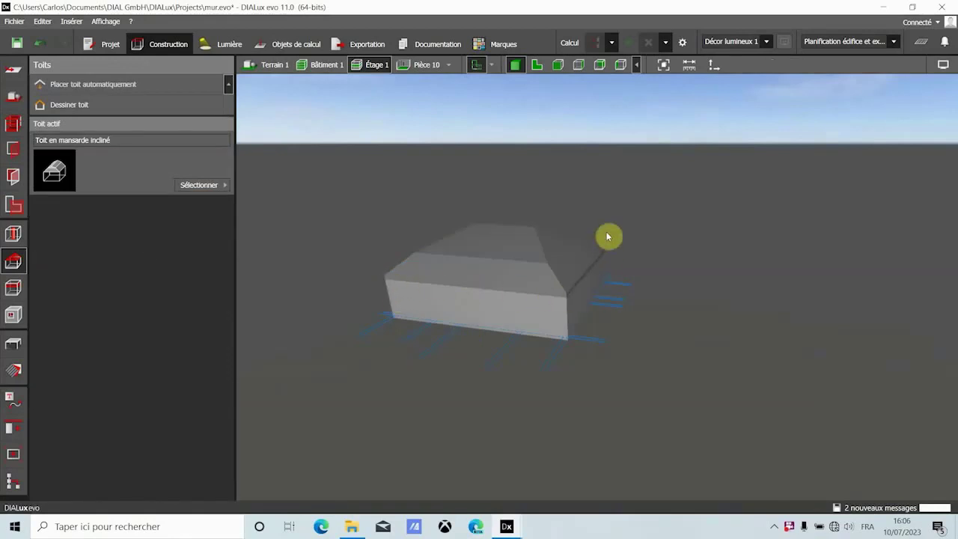
left_click(493, 274)
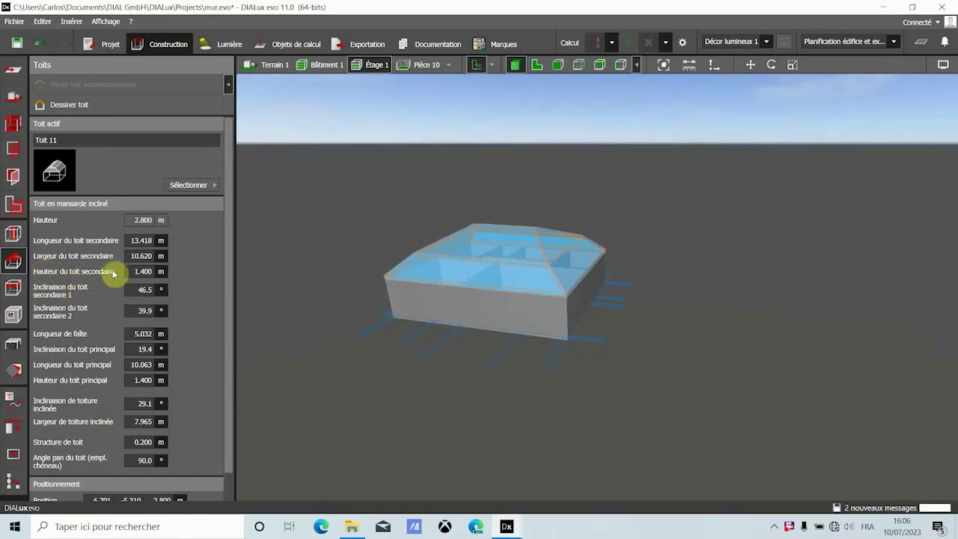
- Examine the profile of the mansard roof's lower and upper slopes in the front view with the roof selected
left_click(558, 66)
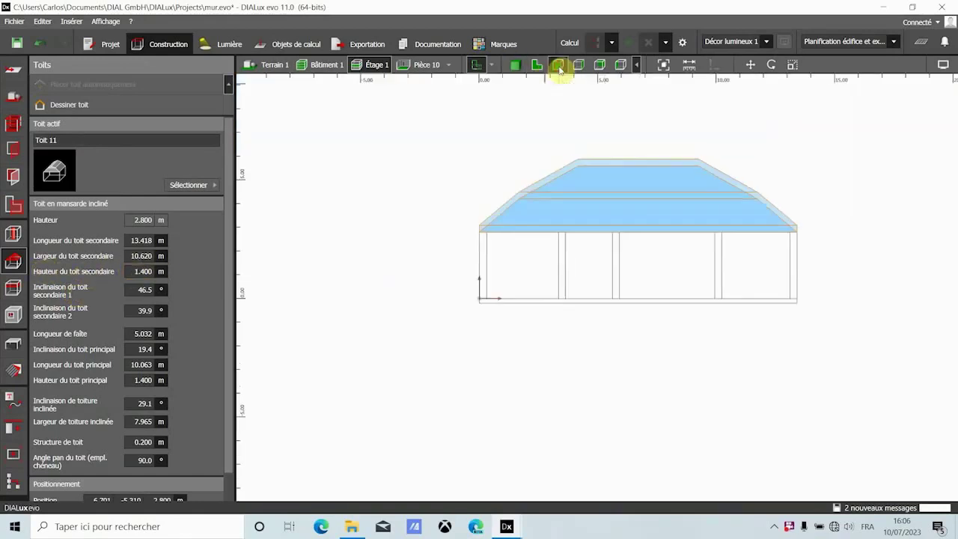
left_click(444, 249)
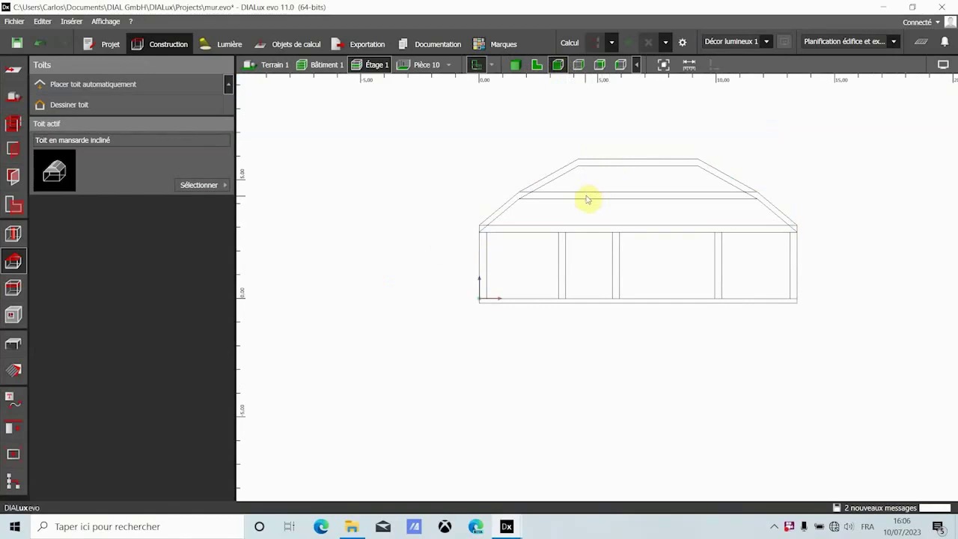
scroll(591, 202, "up", 1)
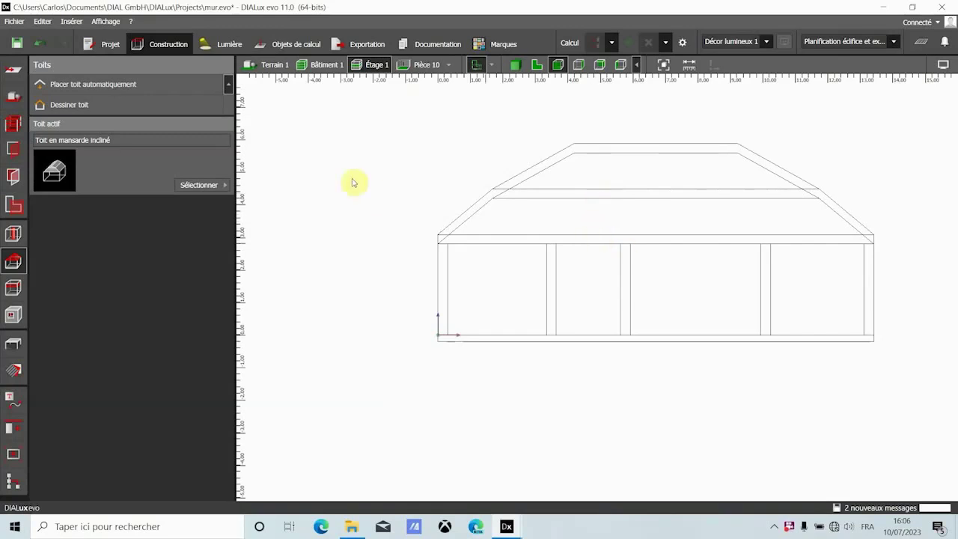
left_click(522, 174)
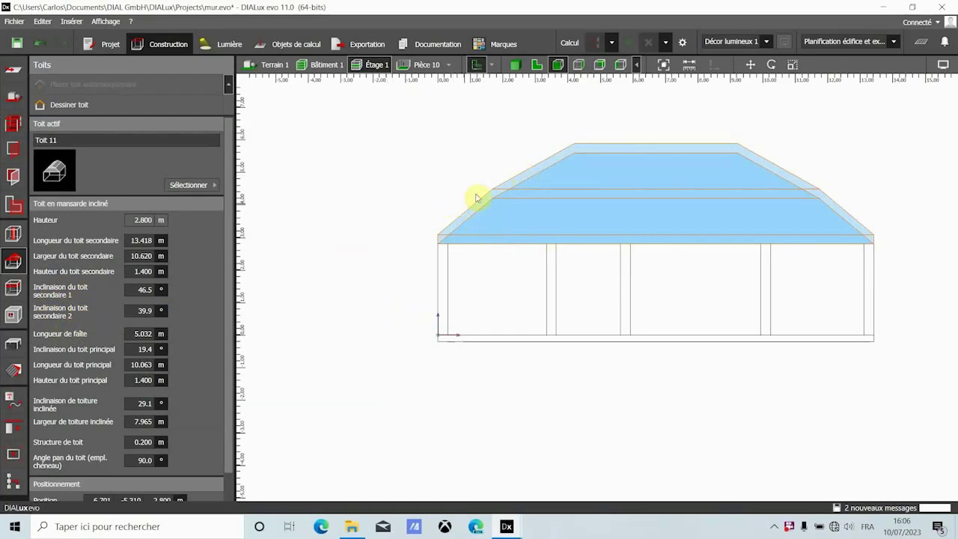
- Back in 3D, dismiss the save reminder without saving and set the mansard roof's Inclinaison du toit secondaire 1 to 65°
left_click(515, 64)
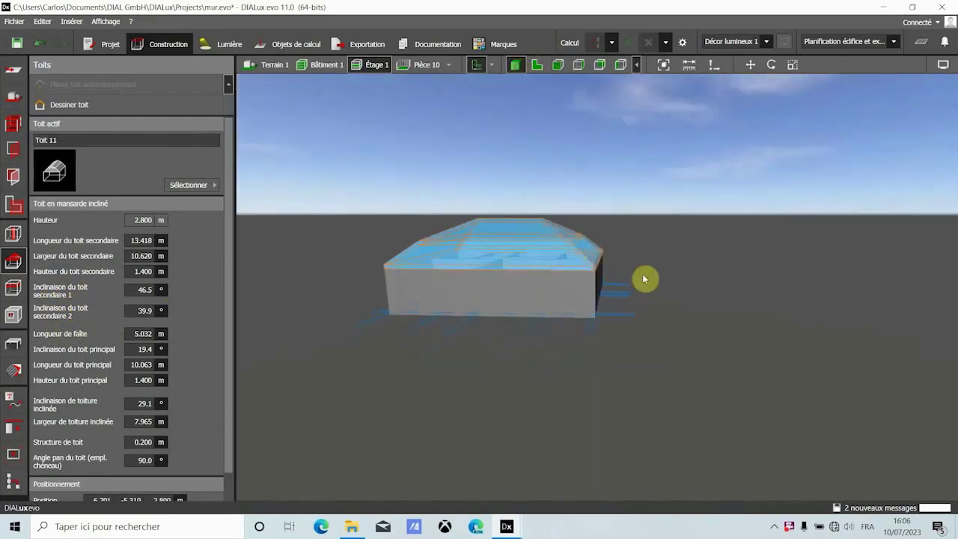
key("Delete")
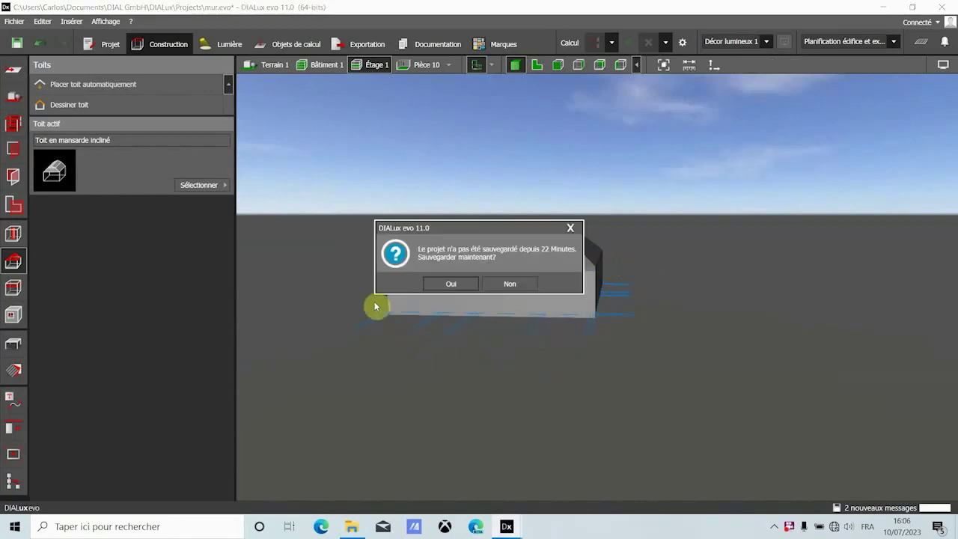
left_click(570, 229)
left_click(552, 239)
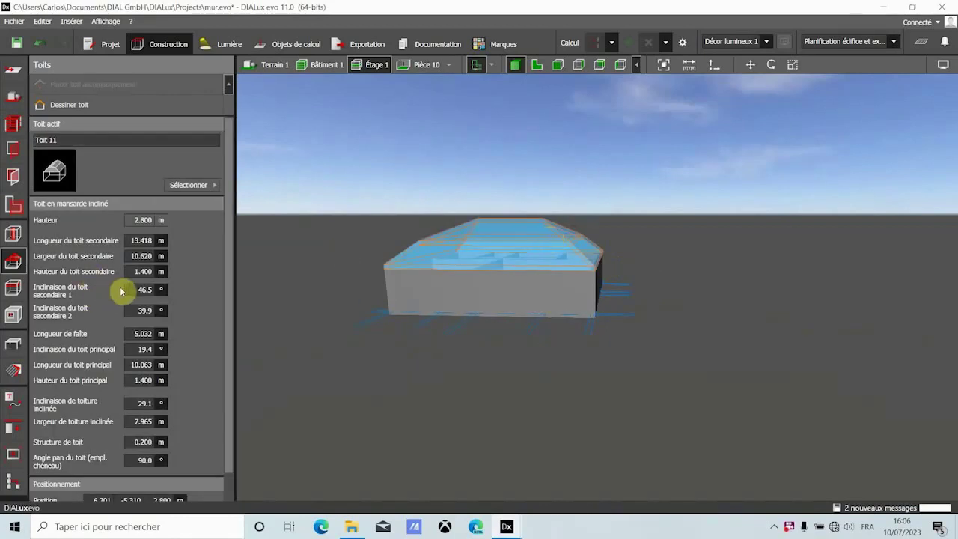
left_click(134, 313)
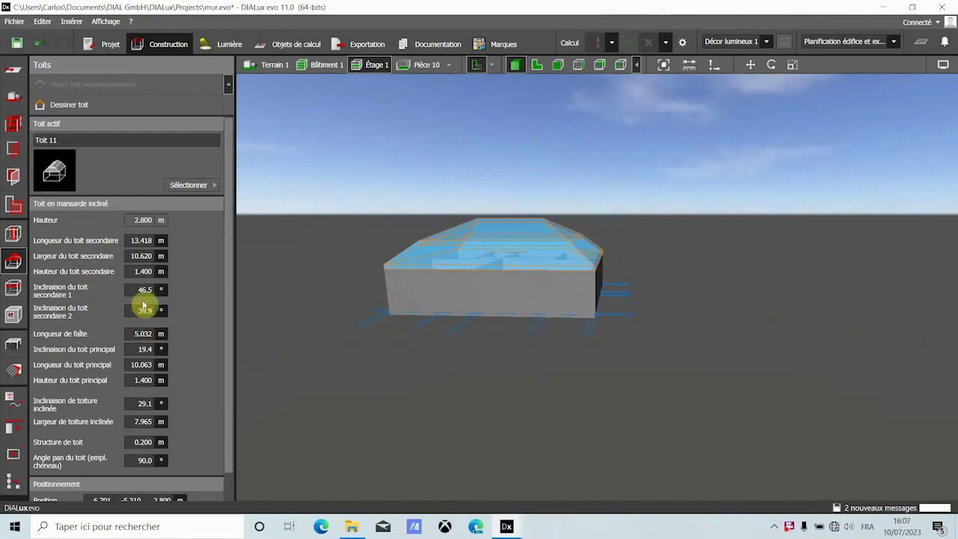
left_click(144, 292)
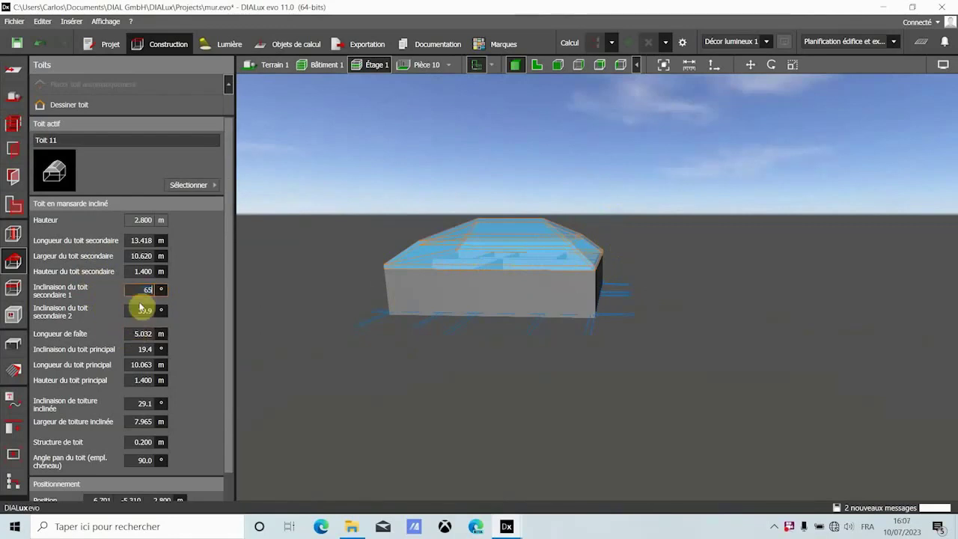
type("65")
key("Return")
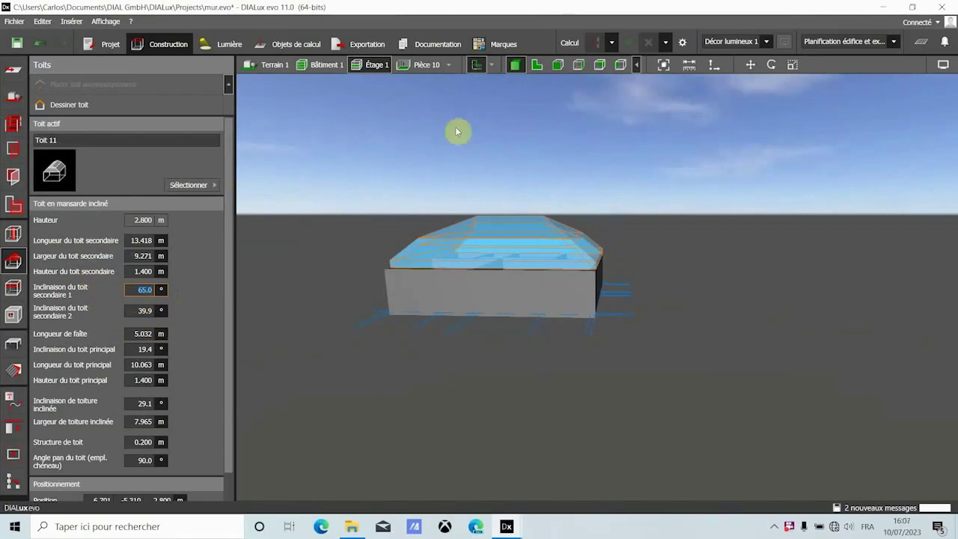
- Show the front view and set the mansard roof's Inclinaison du toit secondaire 2 to 60°
left_click(557, 66)
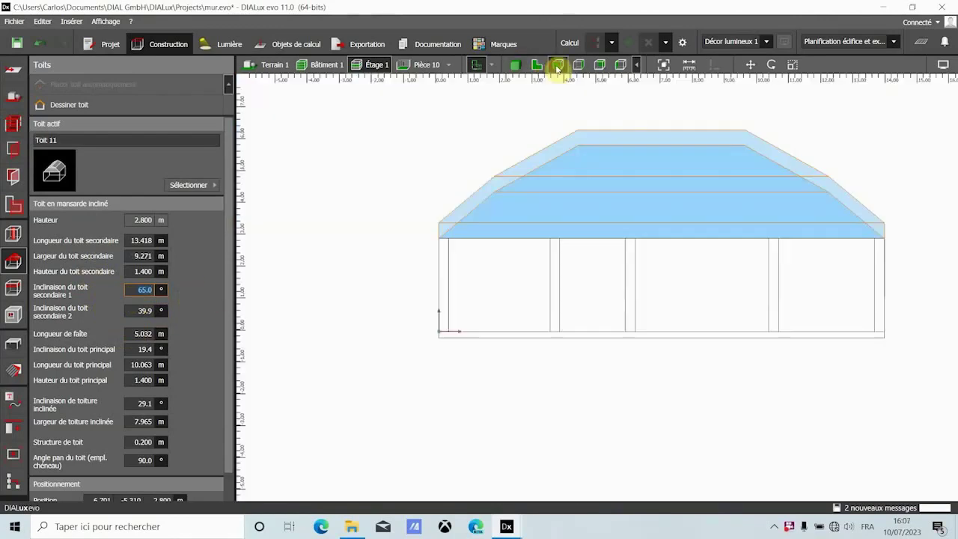
left_click(145, 311)
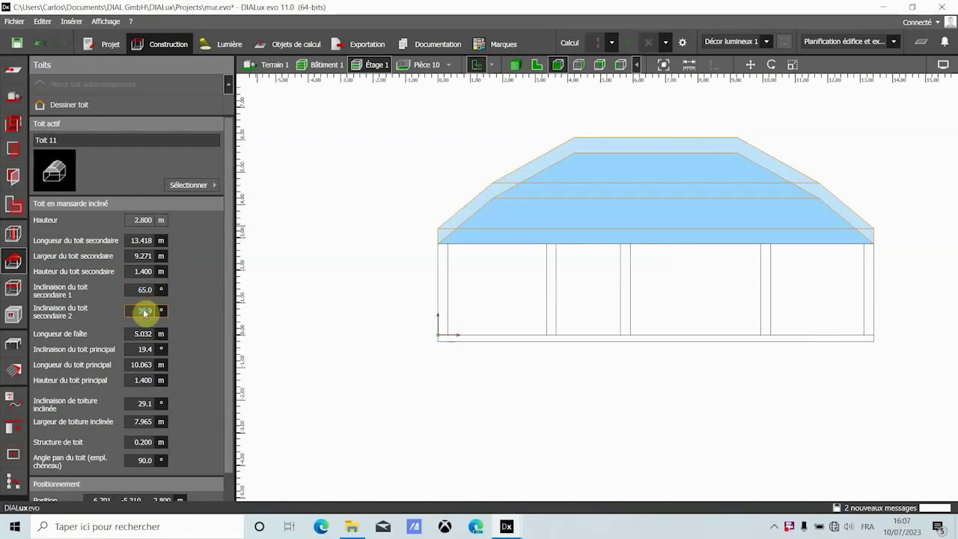
type("6")
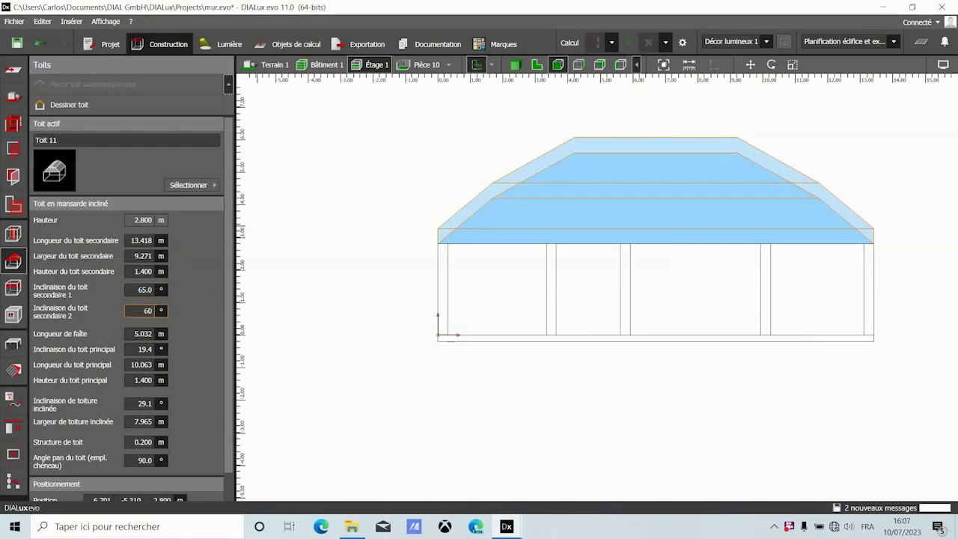
type("0")
key("Return")
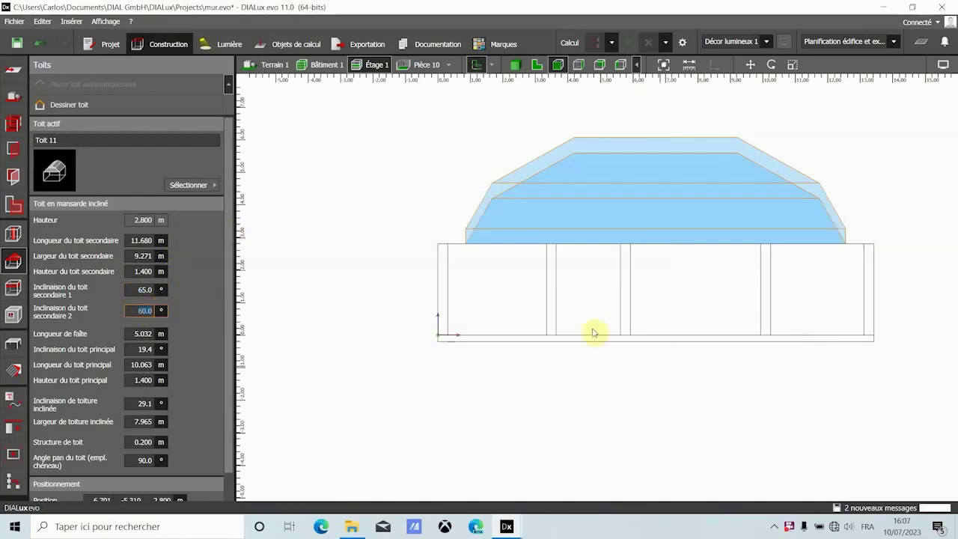
- Compare the roof in the right side and front views and undo both secondary roof inclination changes
left_click(580, 65)
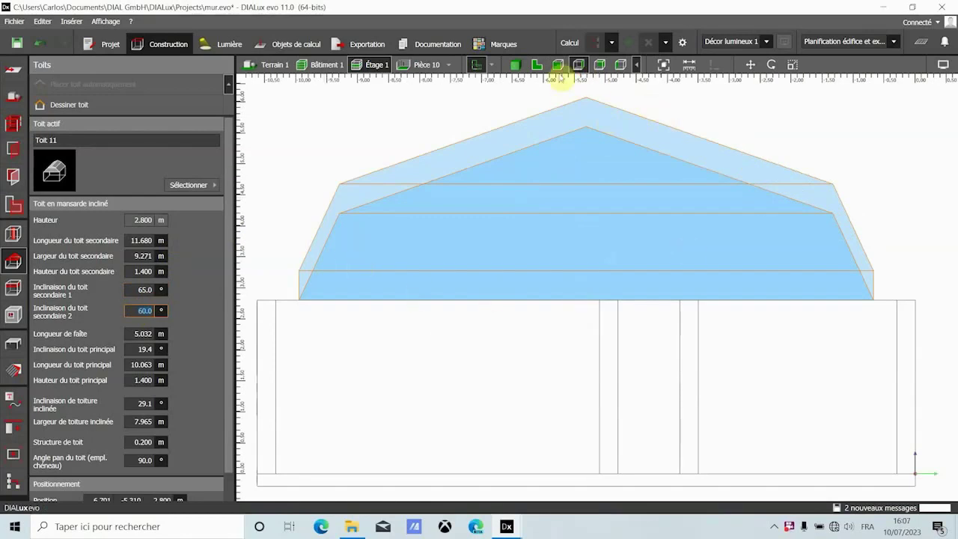
left_click(558, 65)
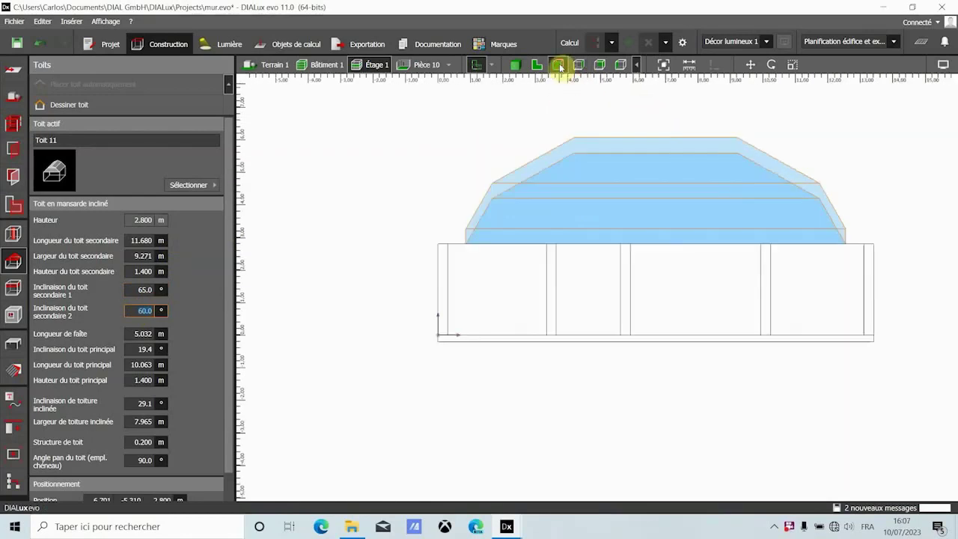
left_click(39, 43)
left_click(40, 44)
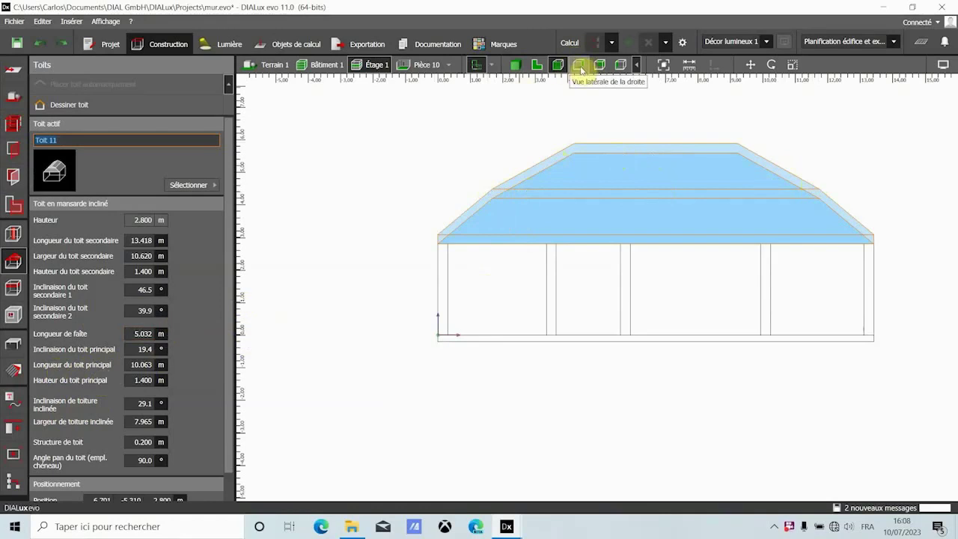
- Examine the selected mansard roof in the front and 3D views, including its Largeur de toiture inclinée parameter
left_click(783, 151)
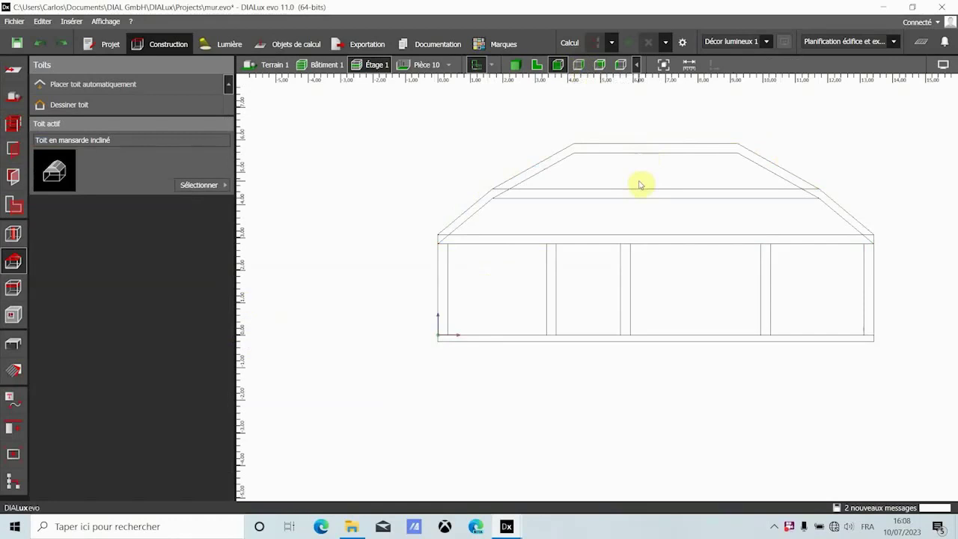
left_click(585, 154)
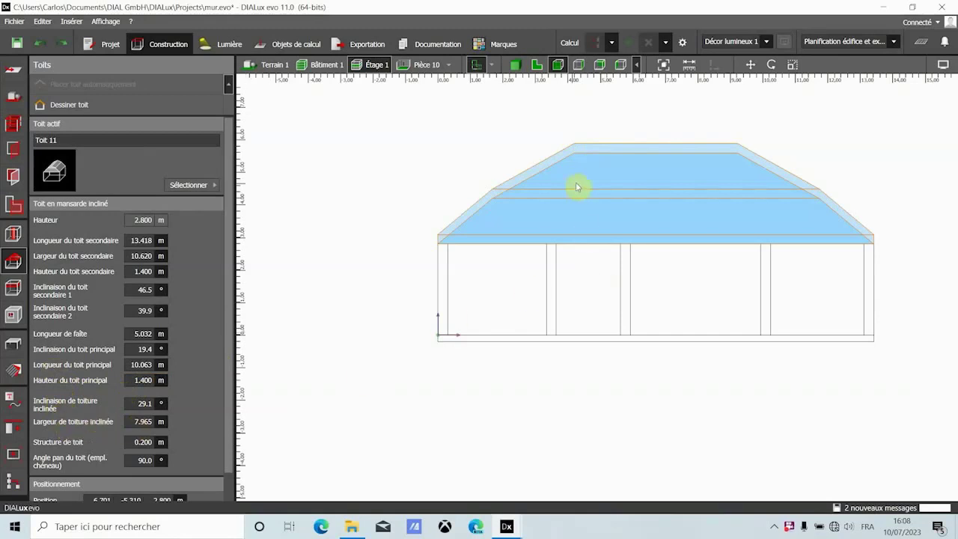
left_click(518, 65)
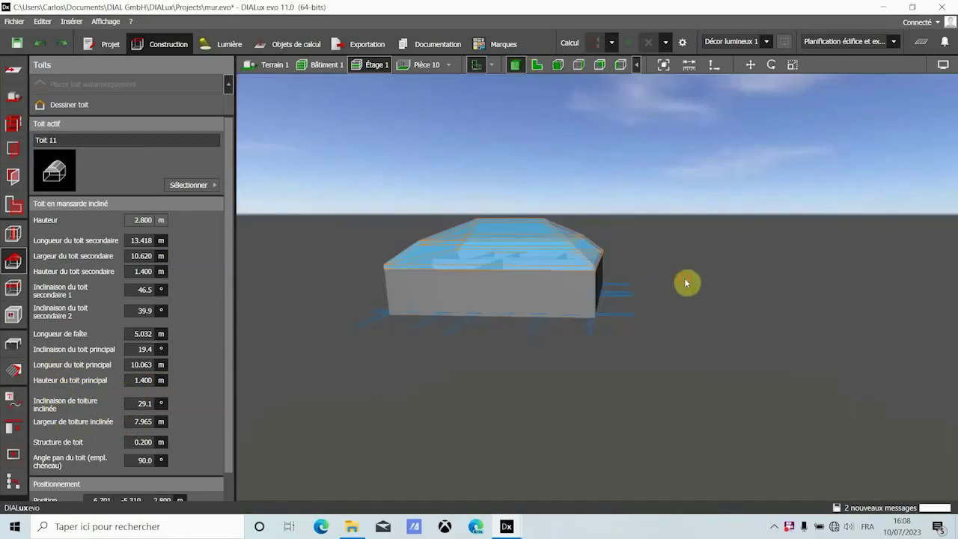
key("Delete")
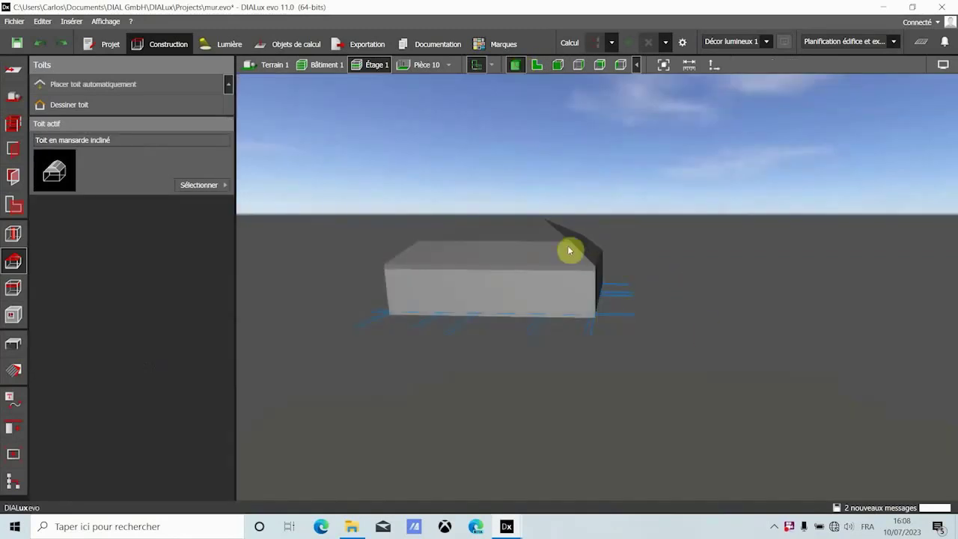
left_click(496, 265)
scroll(132, 450, "down", 1)
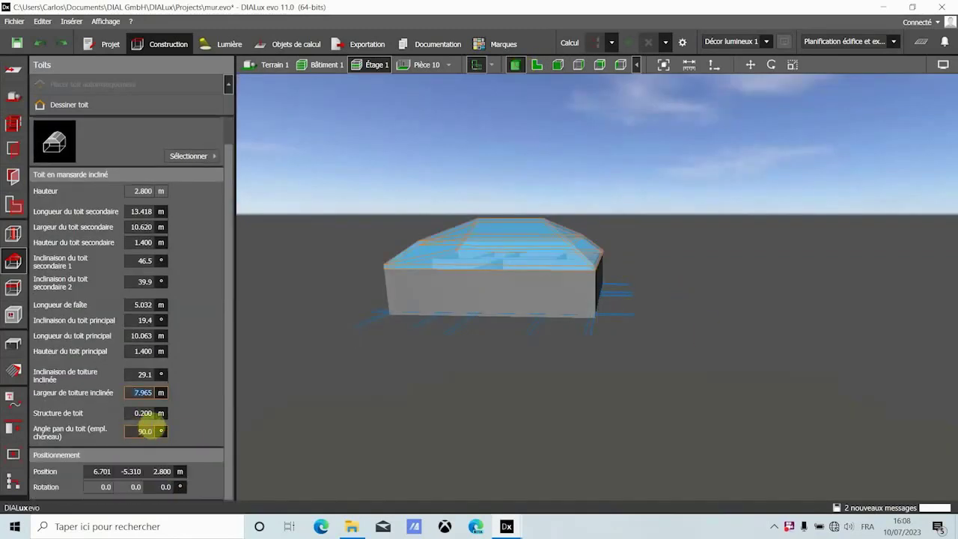
left_click(139, 389)
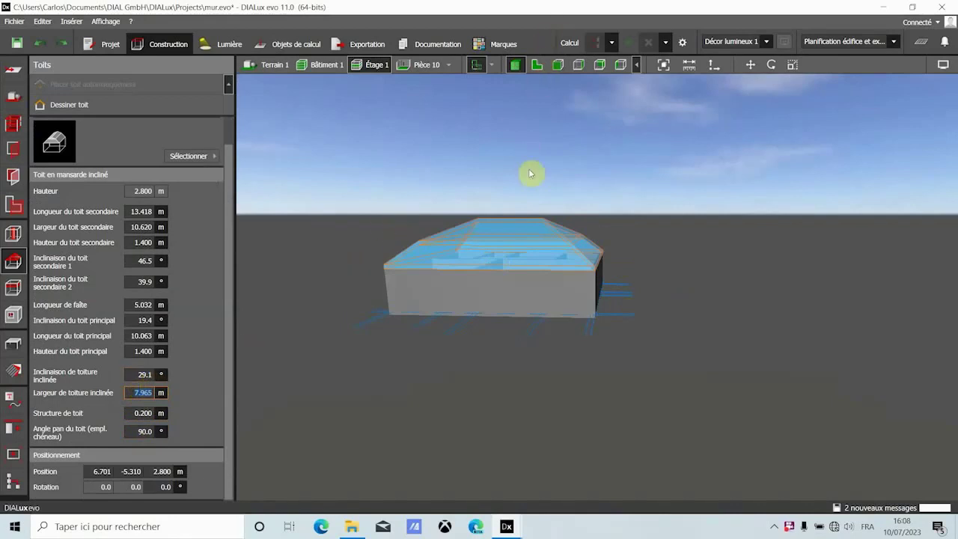
- In the front view, set the mansard roof's Structure de toit to 0.4 m and reselect the roof
left_click(557, 67)
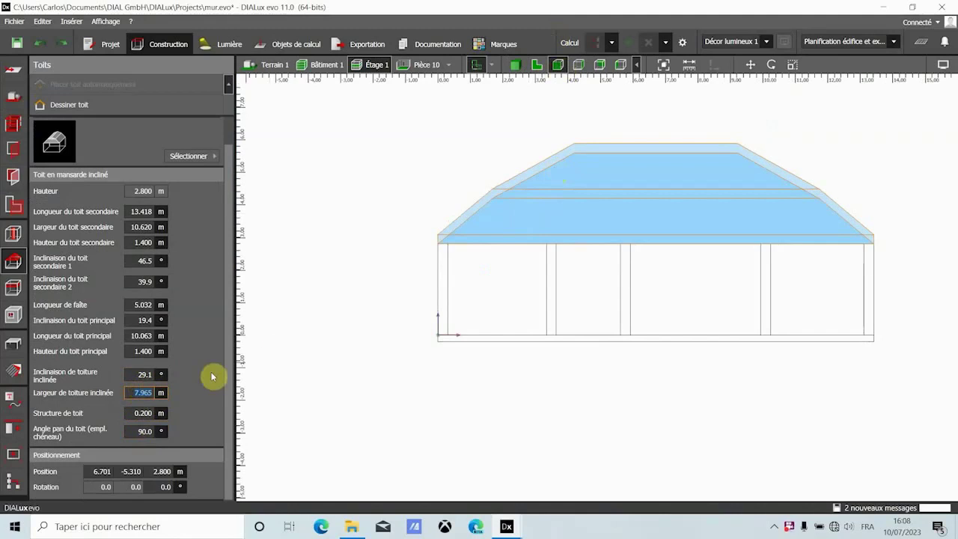
left_click(142, 413)
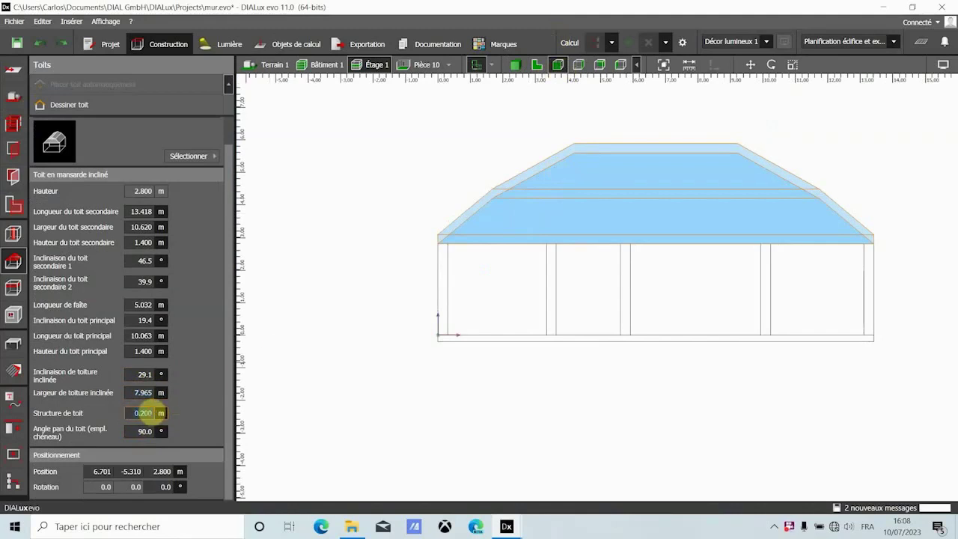
type("0.4")
key("Return")
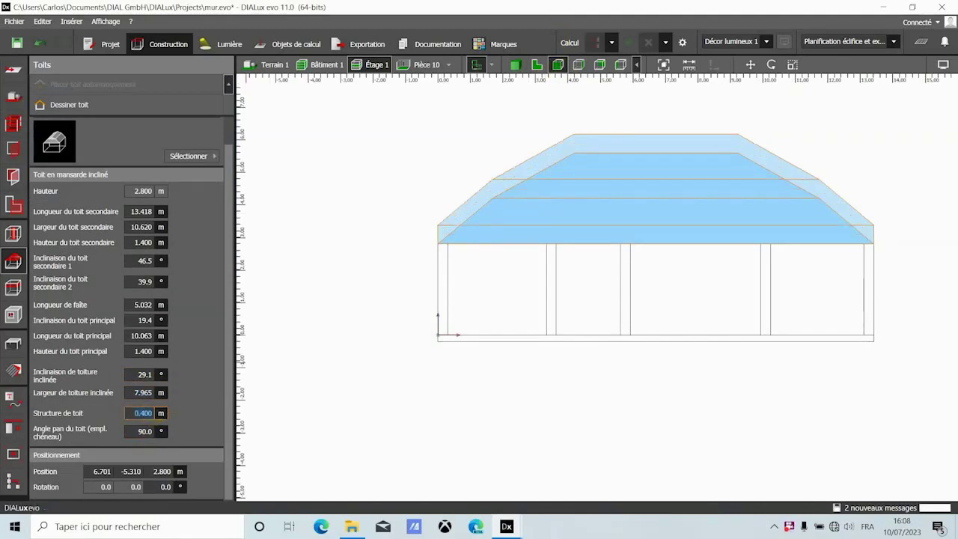
left_click(356, 301)
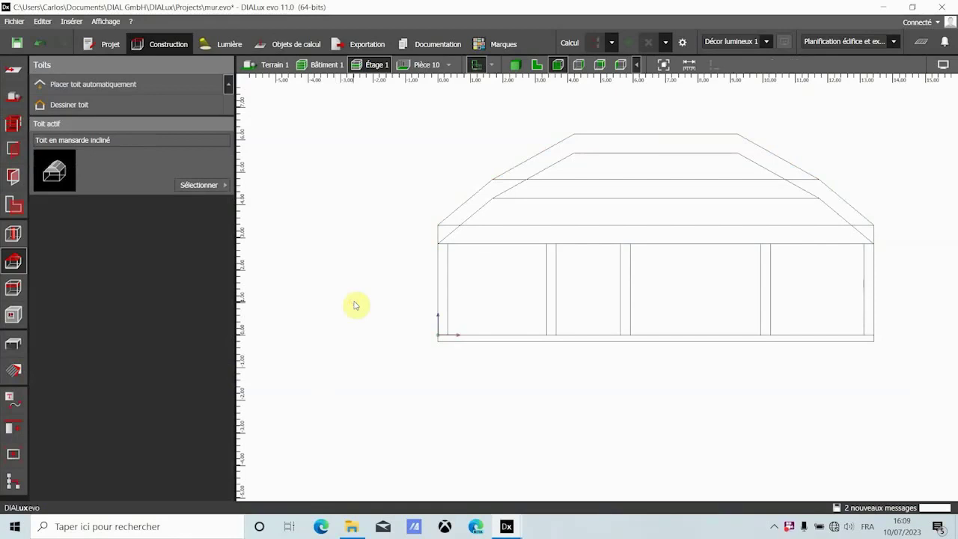
left_click(564, 181)
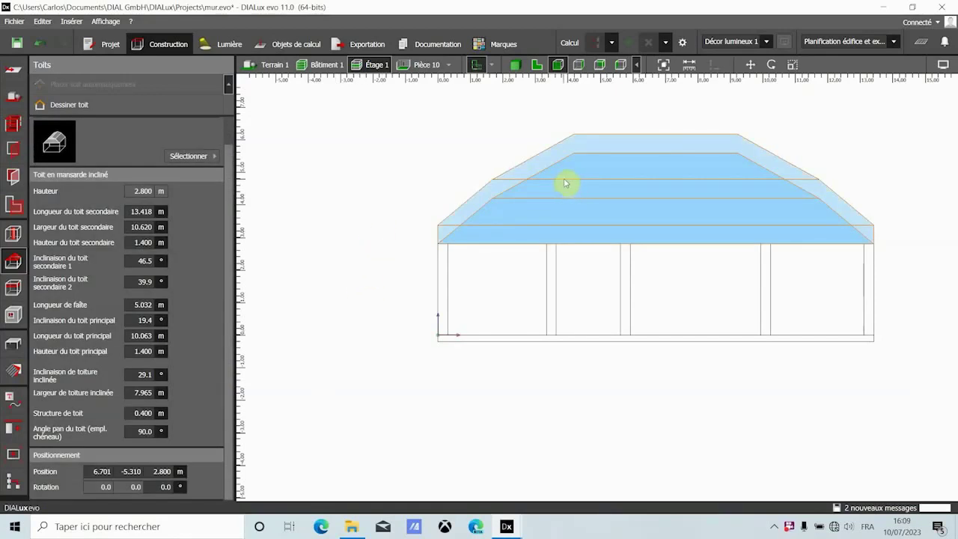
- Undo the roof edits back past the mansard roof's creation, and redo one edit to restore the raised gable roof
left_click(40, 45)
left_click(40, 45)
left_click(40, 45)
left_click(40, 45)
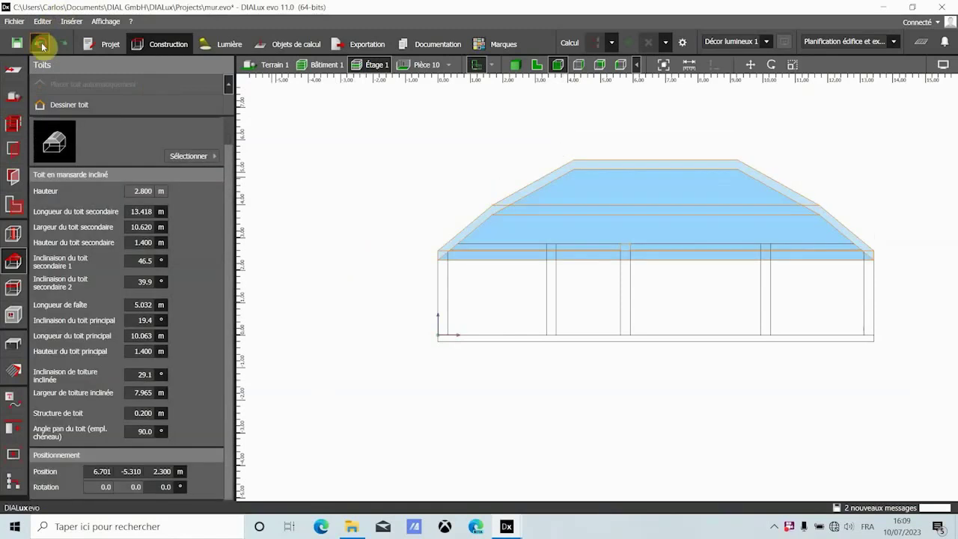
left_click(42, 46)
left_click(41, 46)
left_click(42, 46)
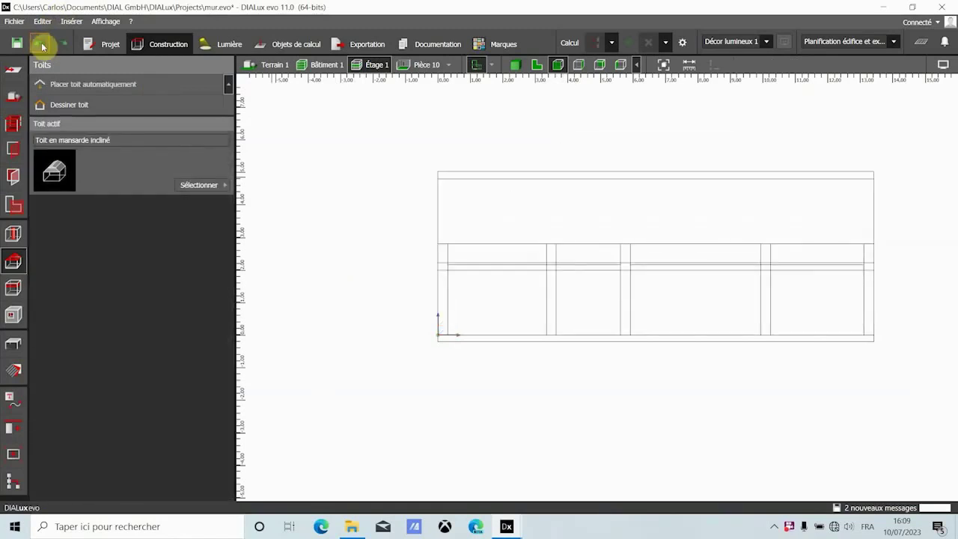
left_click(42, 46)
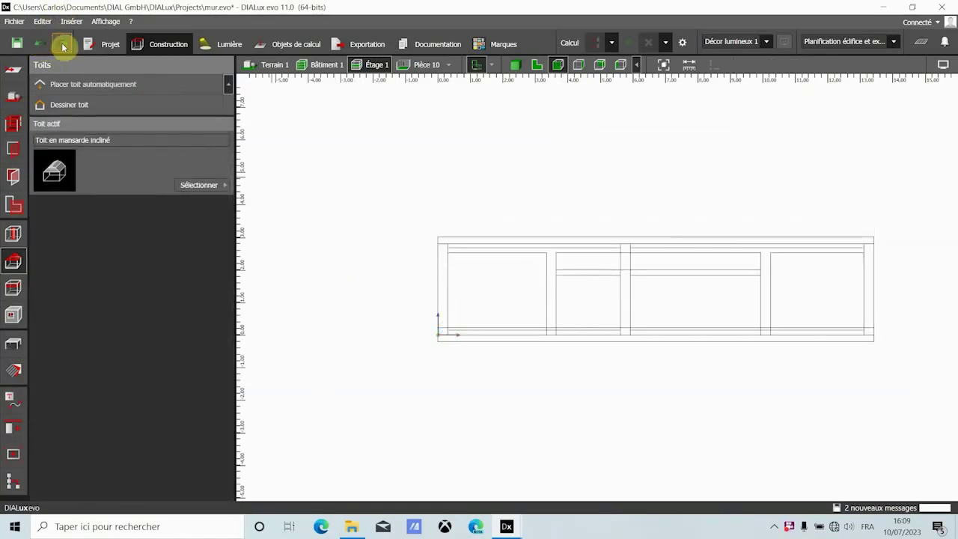
left_click(63, 46)
- Show the building in 3D and examine the open gable end between the walls and the roof
left_click(520, 68)
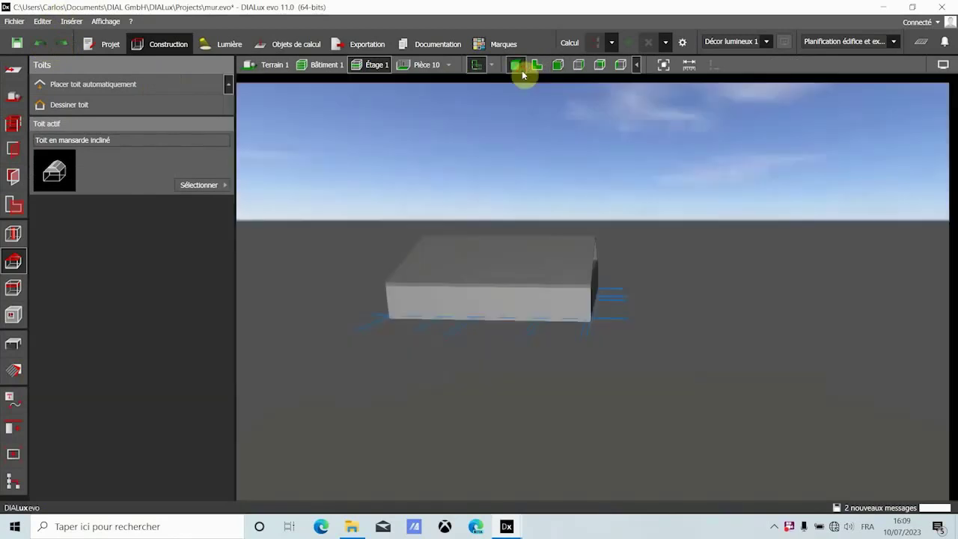
left_click_drag(534, 259, 445, 250)
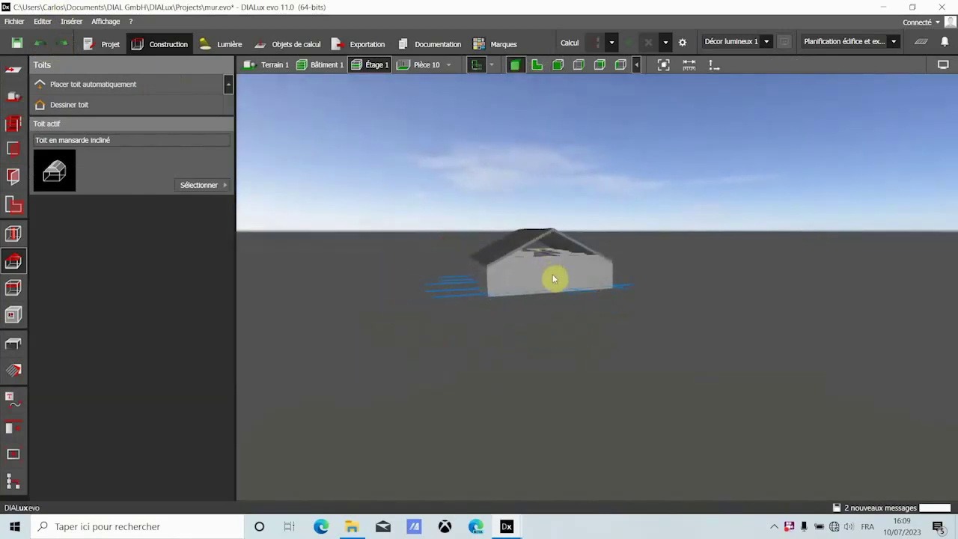
scroll(554, 279, "up", 5)
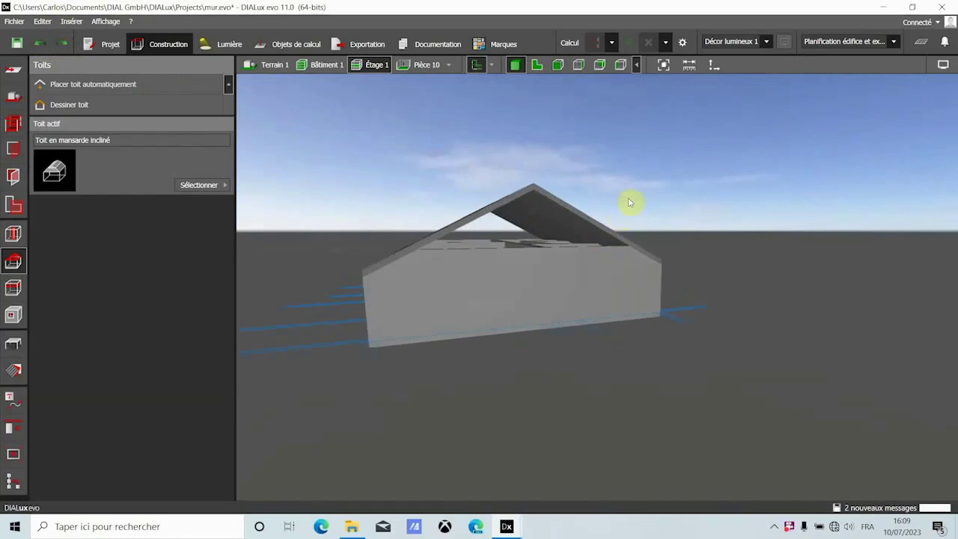
left_click_drag(509, 271, 554, 261)
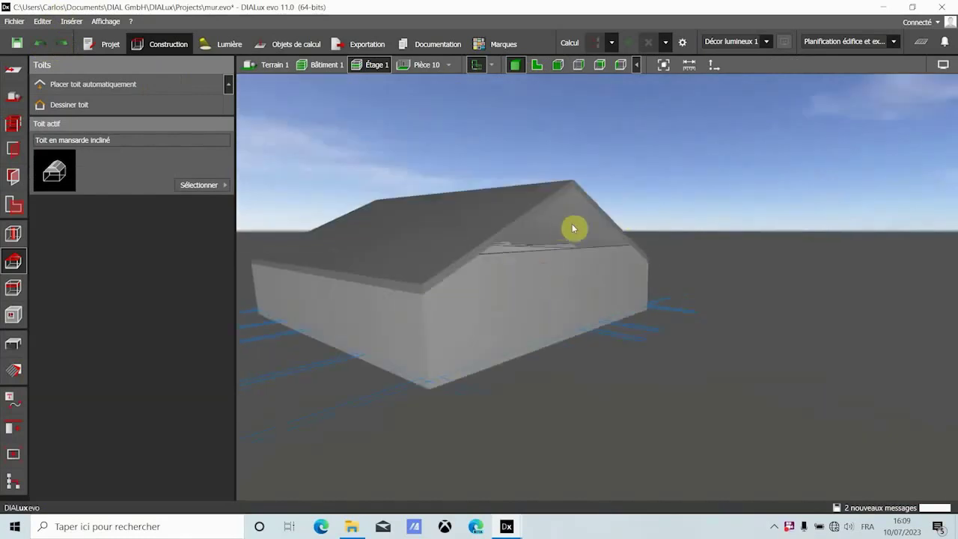